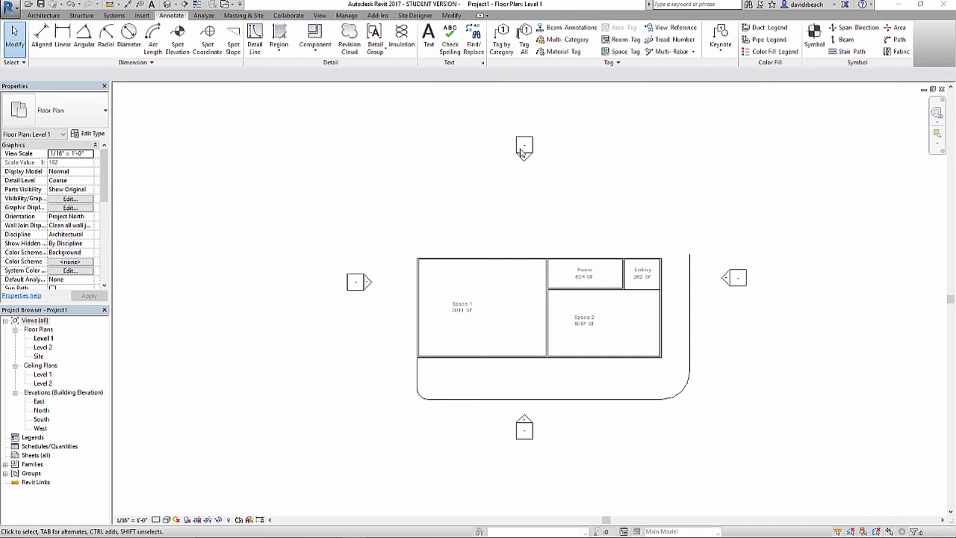
Step: Move the west elevation marker farther west, clear of the building, to free space beside the Level 1 plan
scroll(556, 299, up, 3)
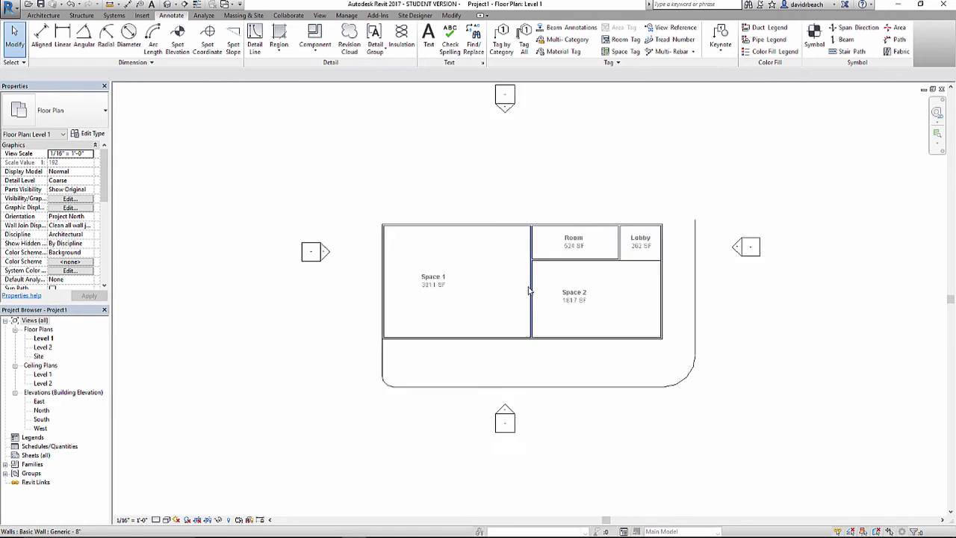
scroll(499, 276, up, 1)
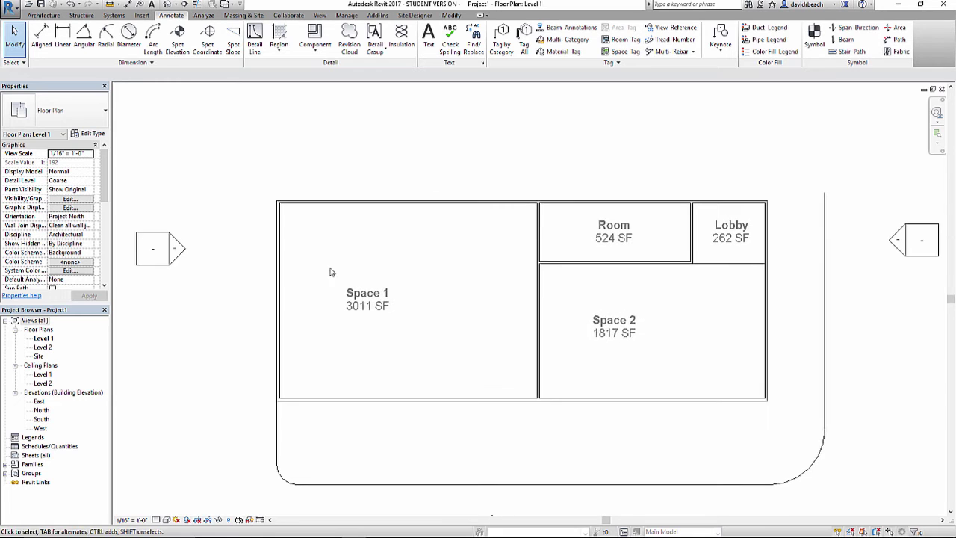
scroll(485, 302, down, 3)
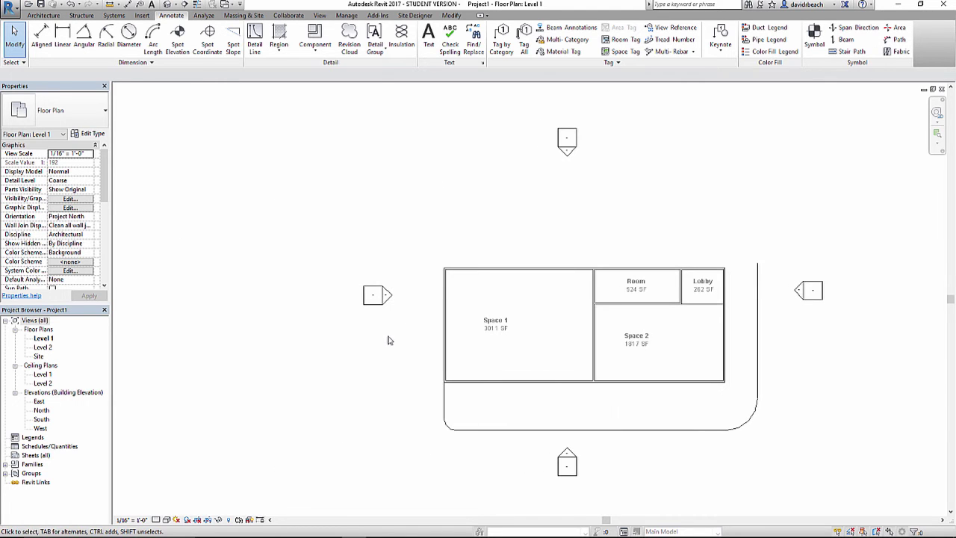
scroll(660, 398, down, 1)
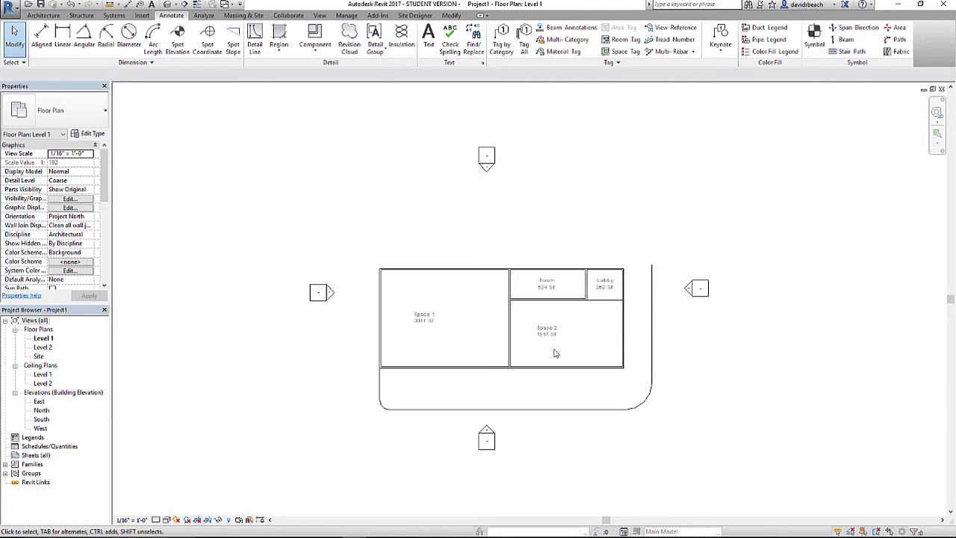
scroll(555, 353, up, 3)
middle_drag(374, 335, 553, 346)
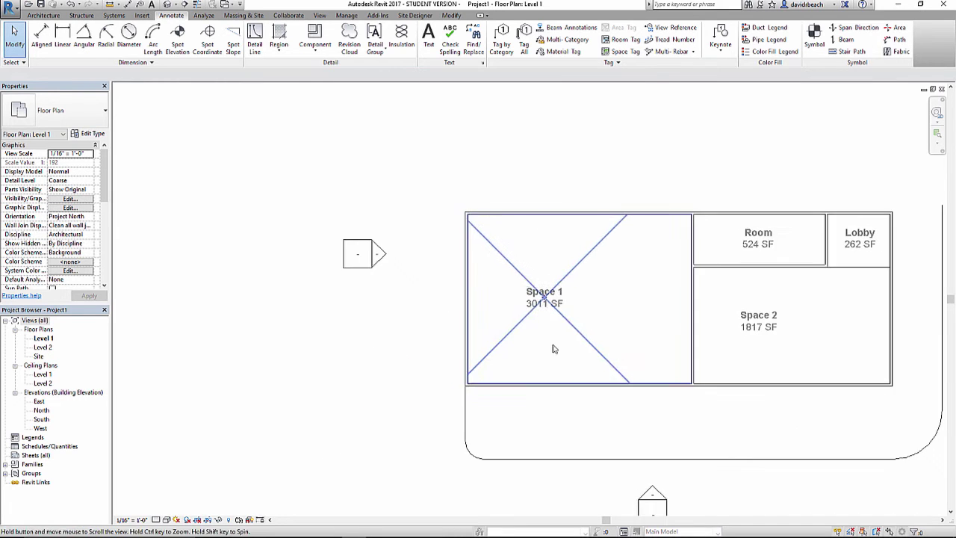
scroll(367, 341, down, 1)
middle_drag(366, 341, 437, 355)
click(409, 297)
drag(409, 298, 170, 303)
click(332, 366)
scroll(342, 370, down, 2)
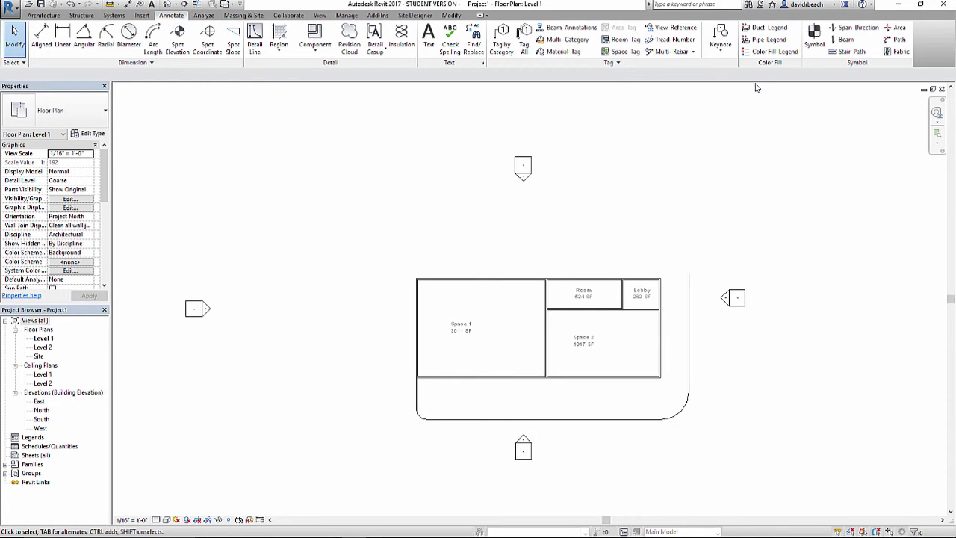
Step: Place a color fill legend in the free space between the west elevation marker and the building
click(770, 52)
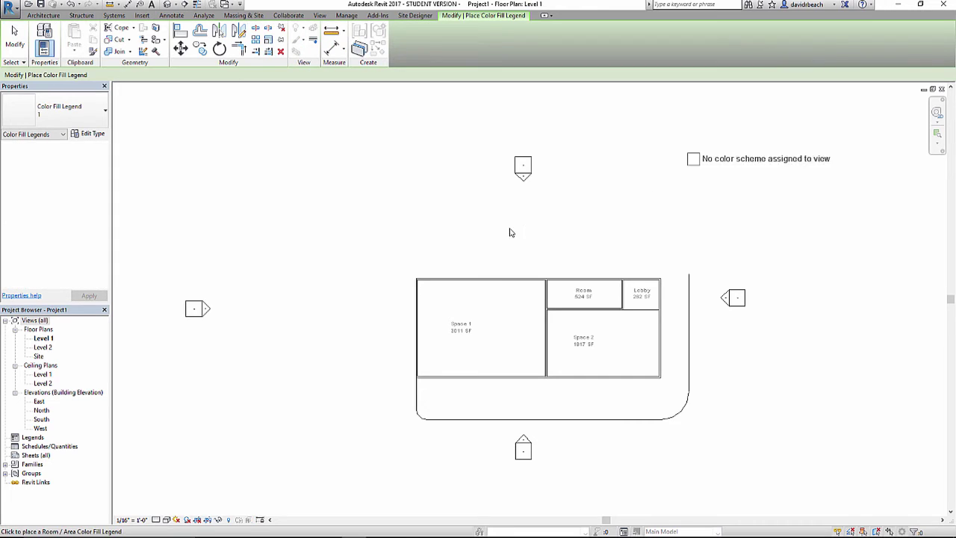
middle_drag(395, 254, 421, 235)
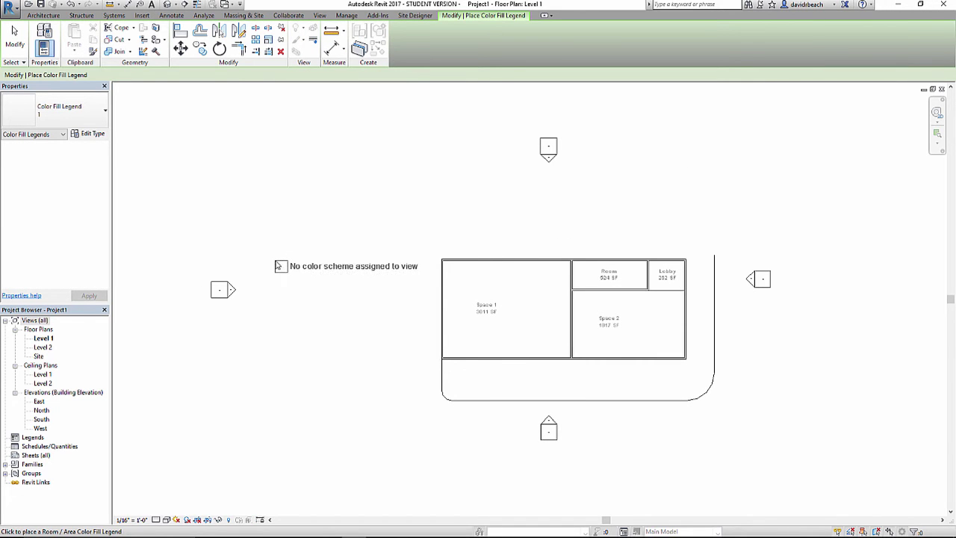
click(277, 266)
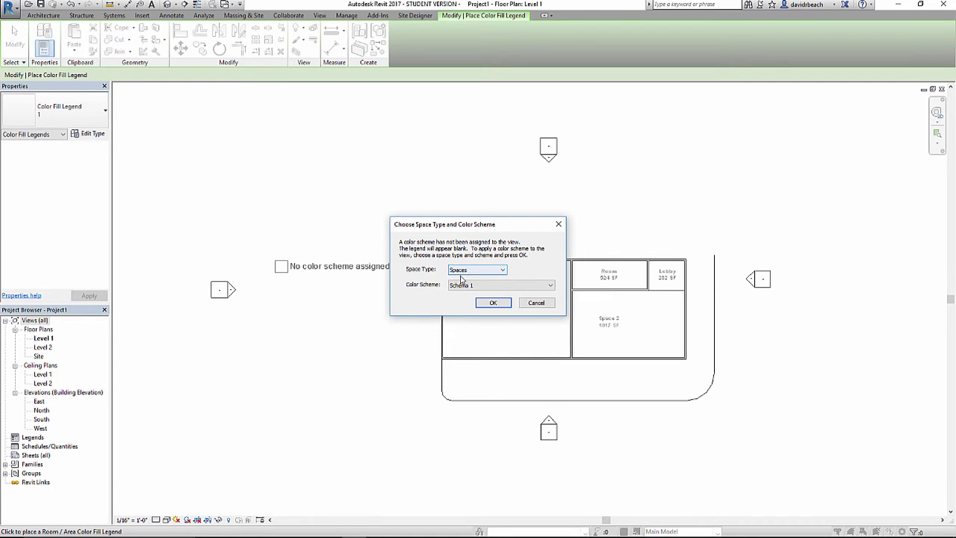
Step: Assign the space type Rooms and the color scheme Name to the view for the new legend
click(490, 271)
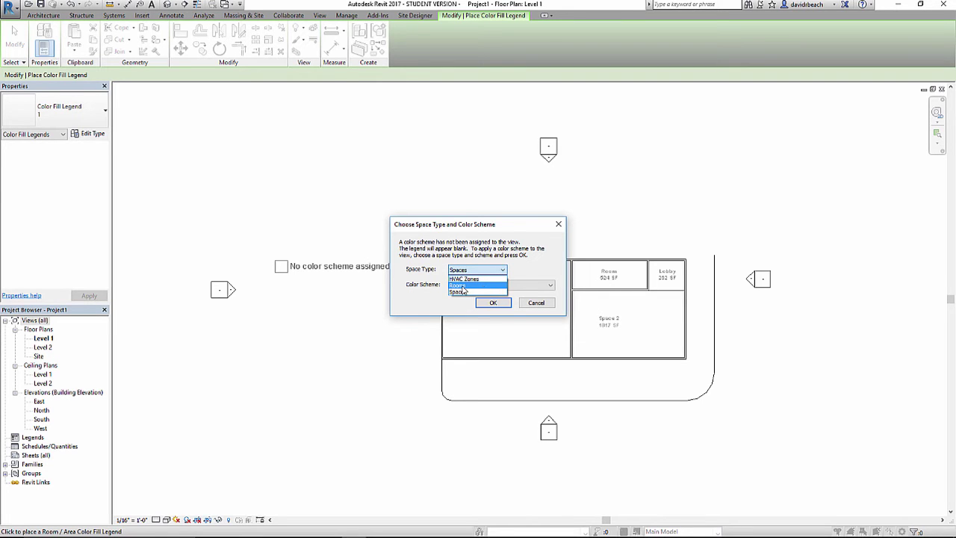
click(459, 285)
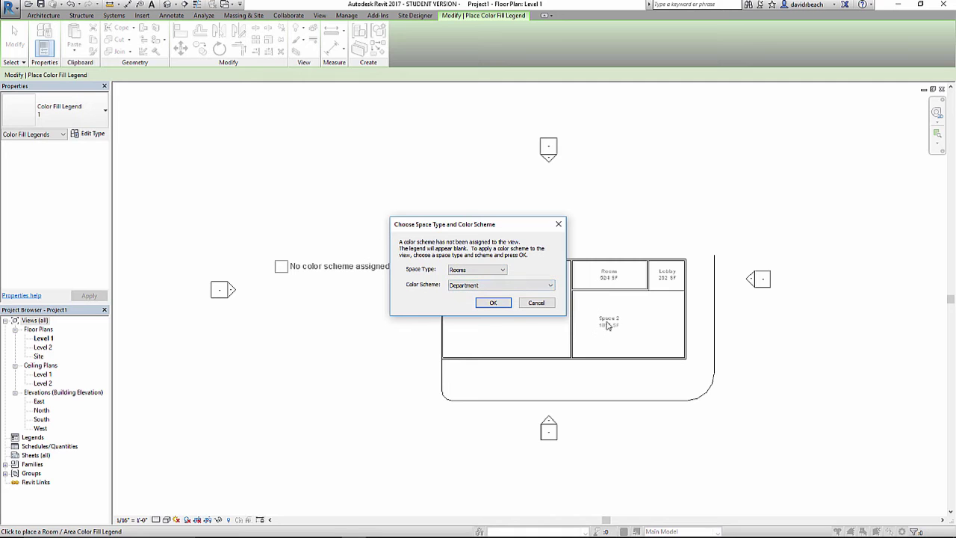
click(477, 287)
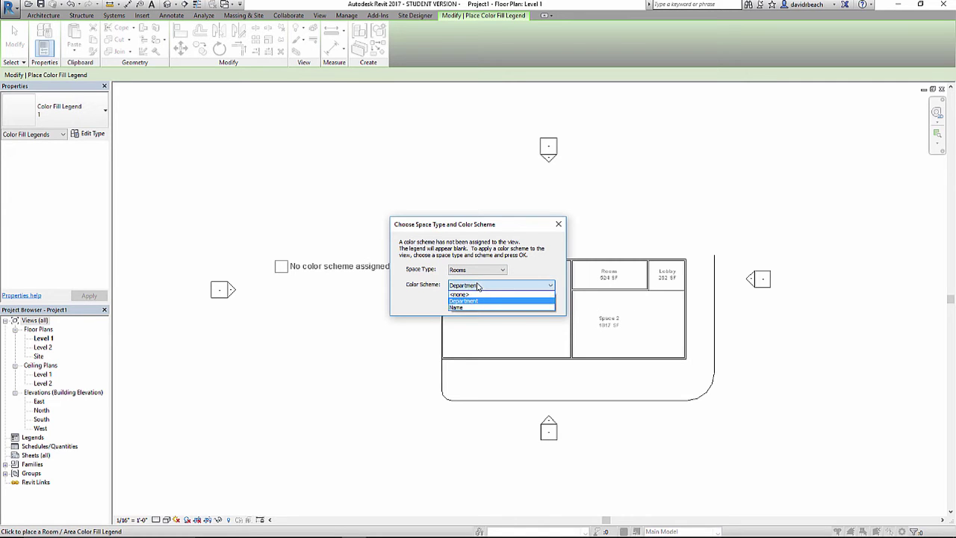
click(465, 307)
click(492, 271)
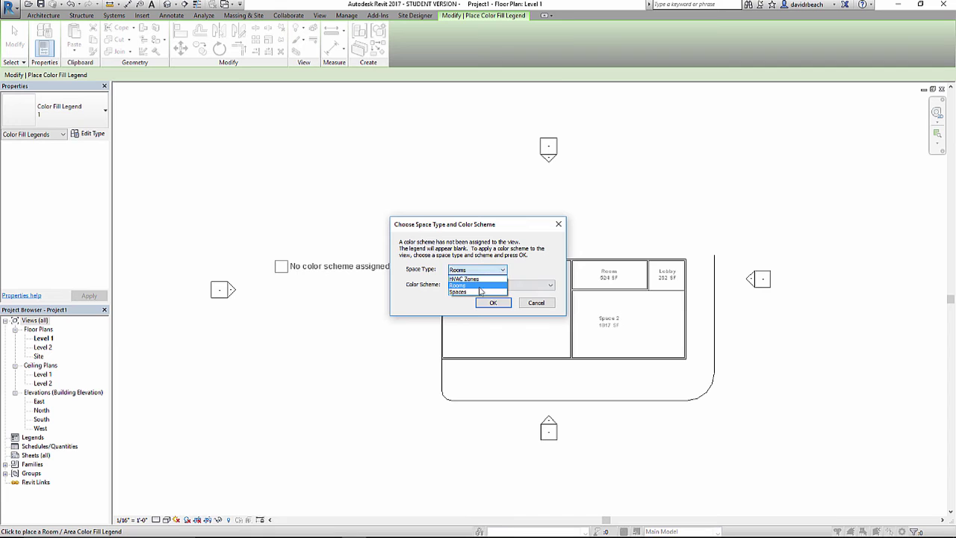
click(480, 287)
click(491, 303)
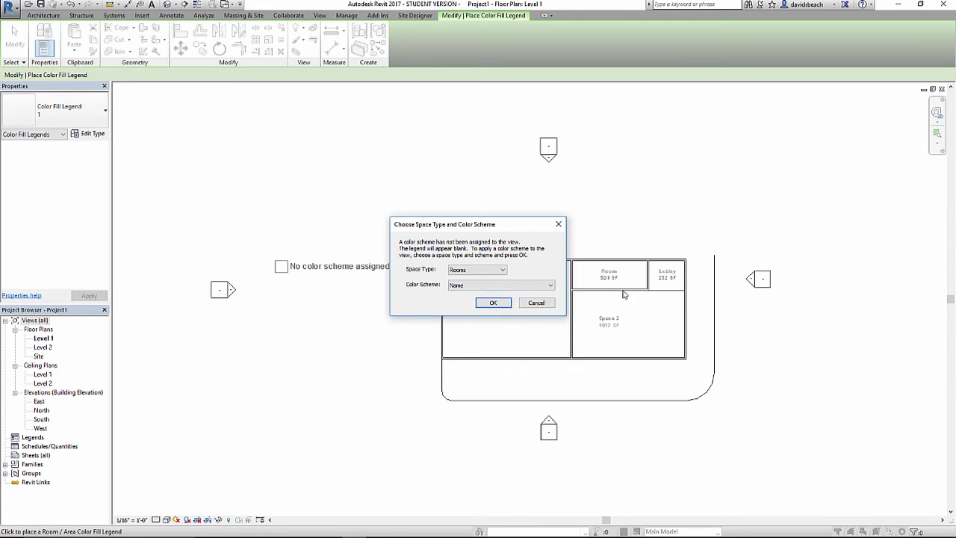
click(492, 304)
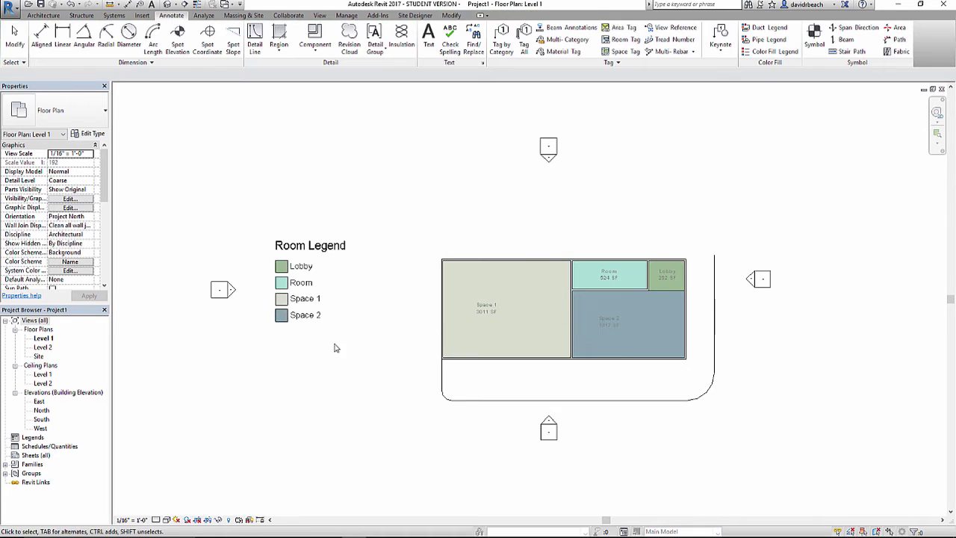
Step: Move the Room Legend next to the building's west wall, with its title near the height of the north wall
click(307, 251)
drag(311, 246, 435, 255)
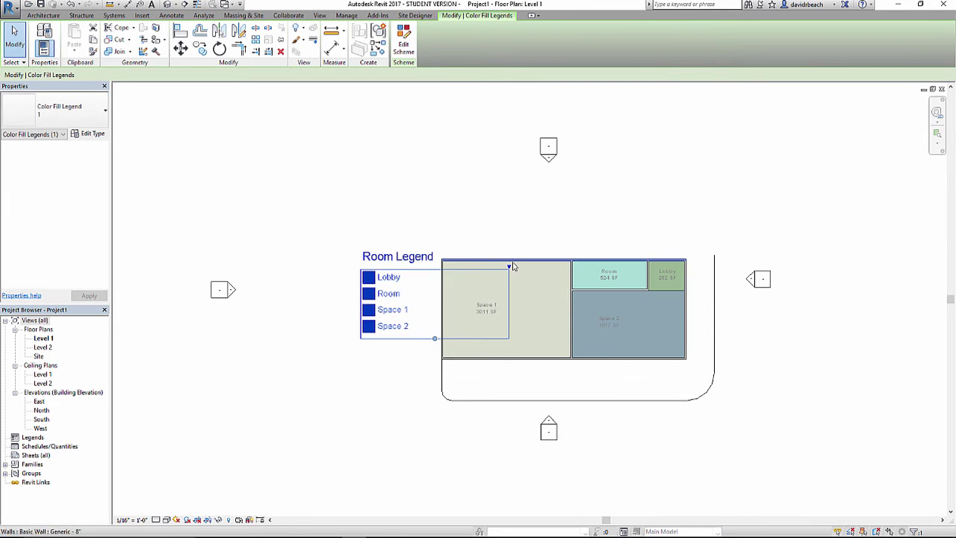
click(454, 236)
scroll(471, 326, up, 4)
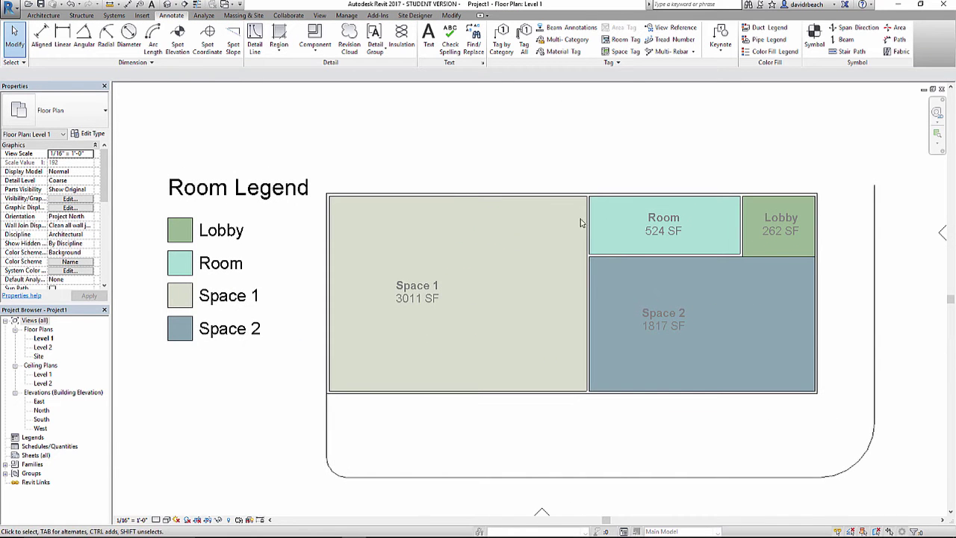
click(266, 209)
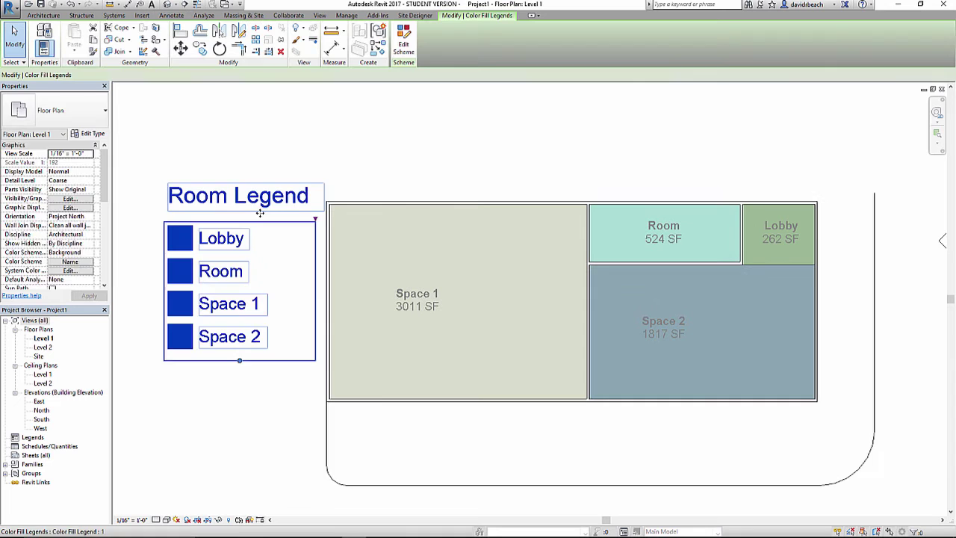
drag(266, 208, 254, 224)
click(337, 174)
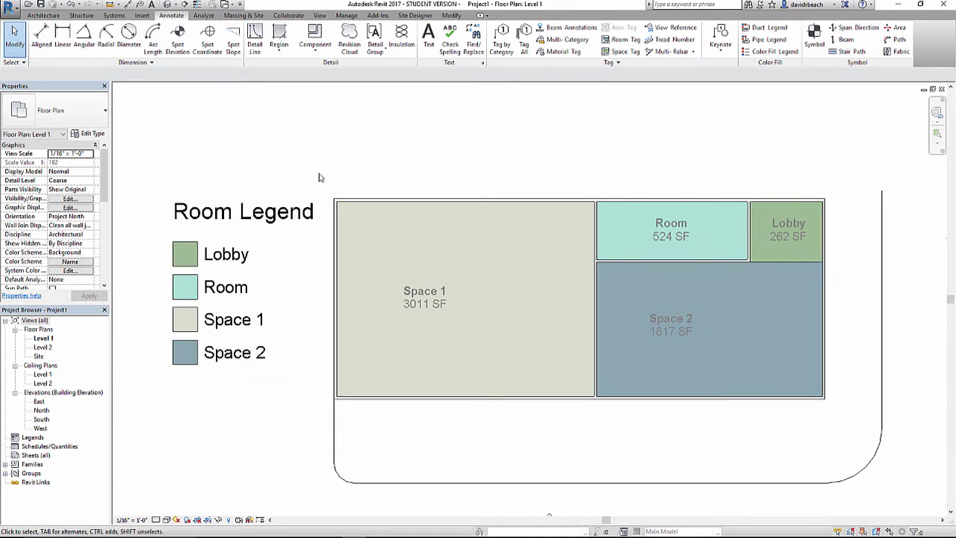
Step: Change the Lobby color in the view's Name color scheme to a light blue and apply the scheme
scroll(103, 187, down, 2)
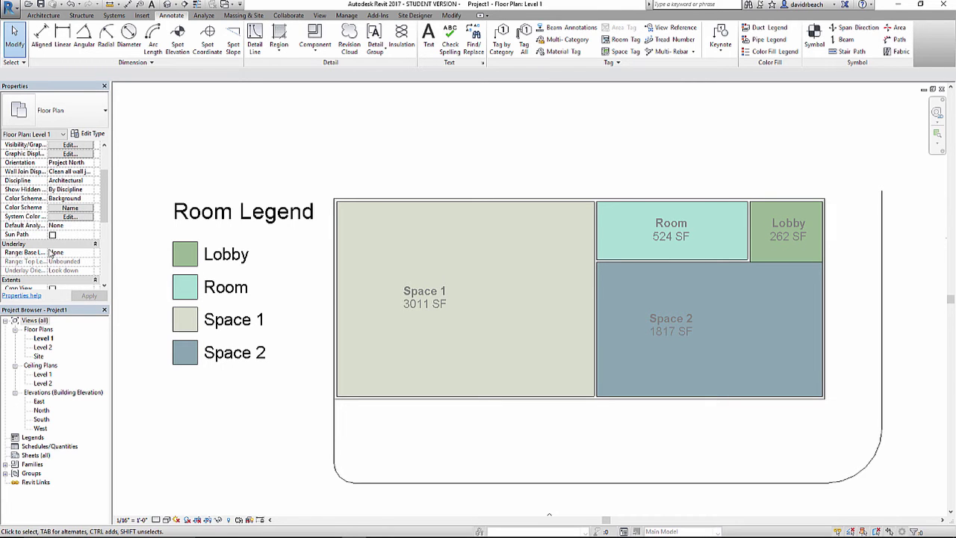
click(68, 209)
drag(258, 120, 408, 141)
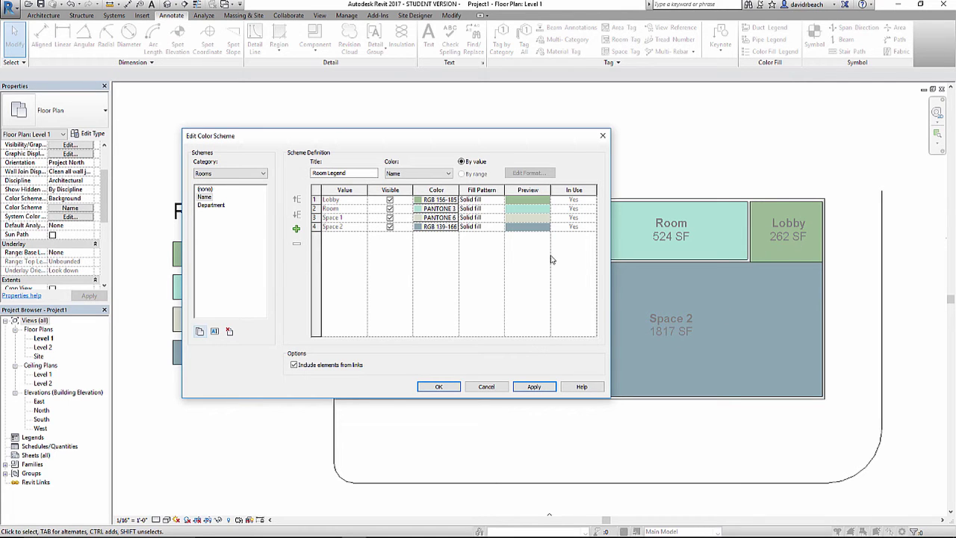
click(433, 200)
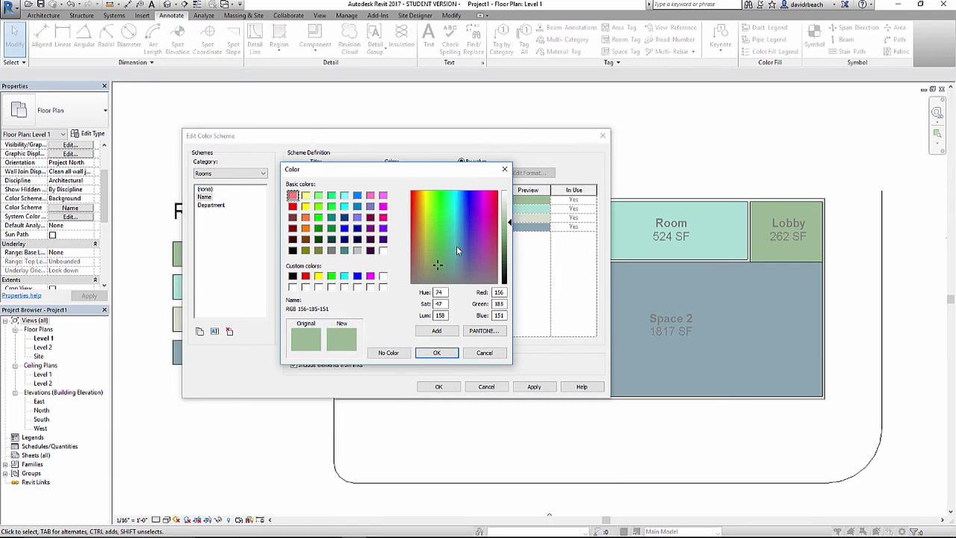
click(460, 248)
drag(510, 224, 511, 215)
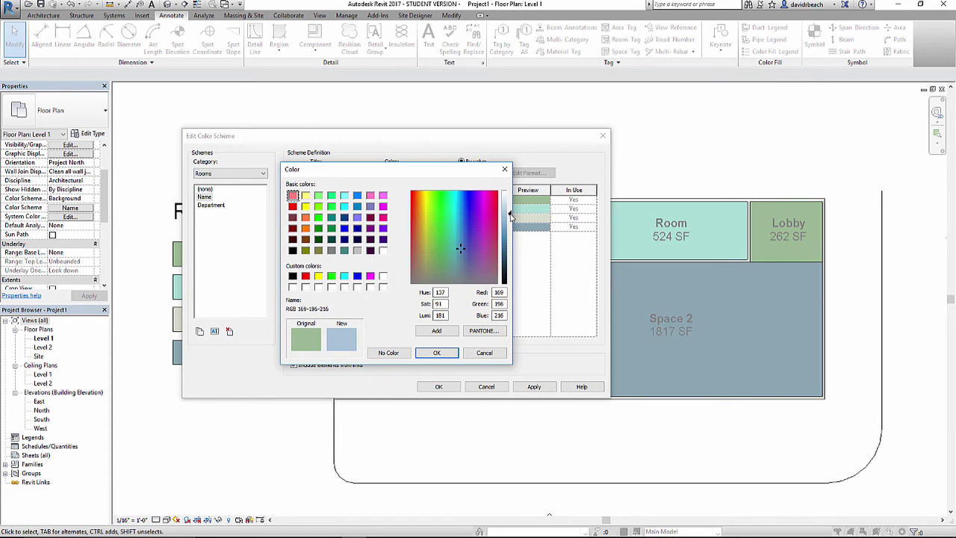
click(442, 352)
click(527, 388)
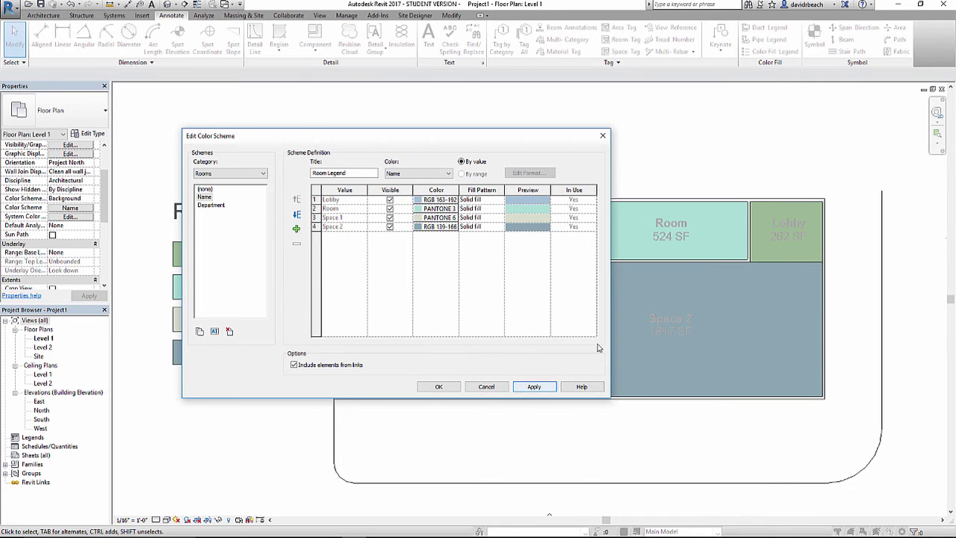
click(439, 387)
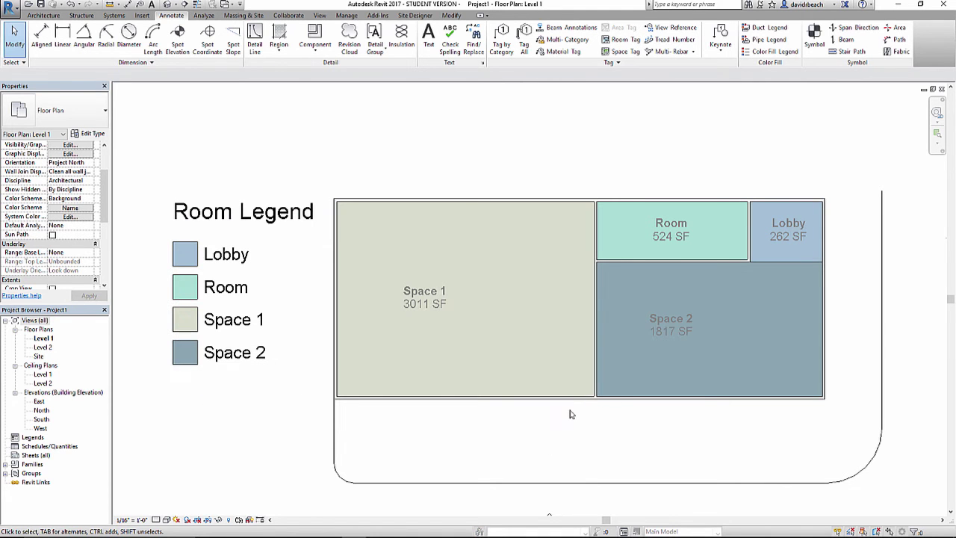
Step: Place Single-Flush 36" x 84" doors in the wall between Space 1 and Space 2 and in the Lobby's east exterior wall
scroll(757, 298, up, 3)
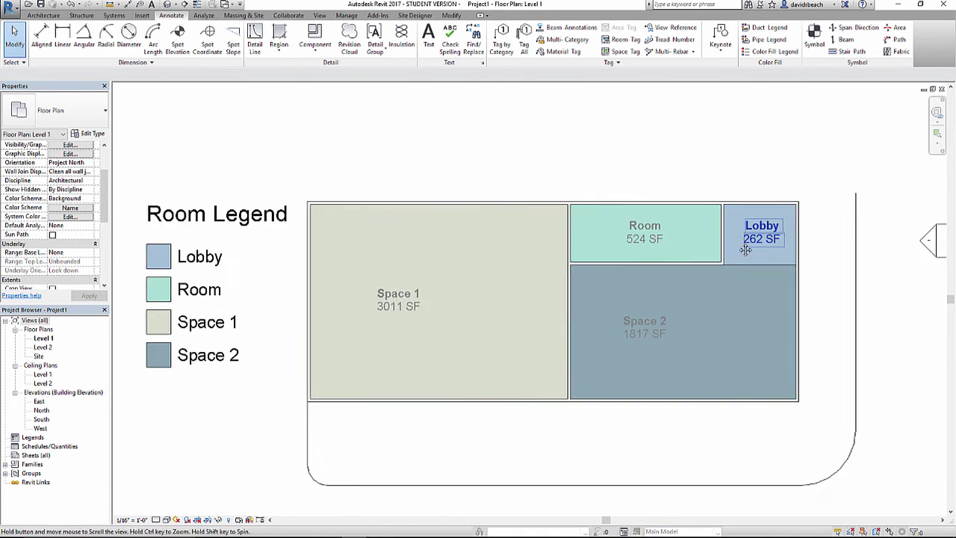
scroll(686, 307, down, 3)
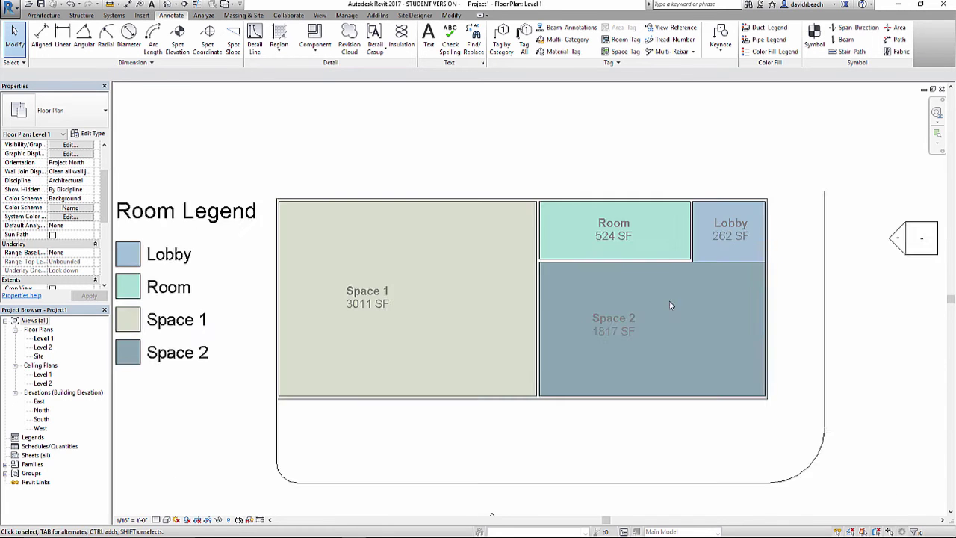
scroll(649, 315, up, 3)
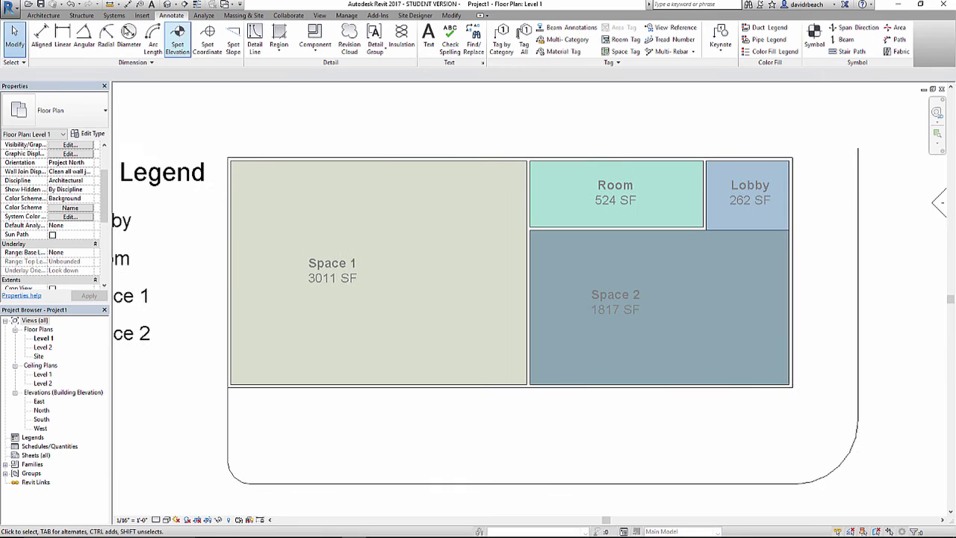
click(44, 15)
click(62, 33)
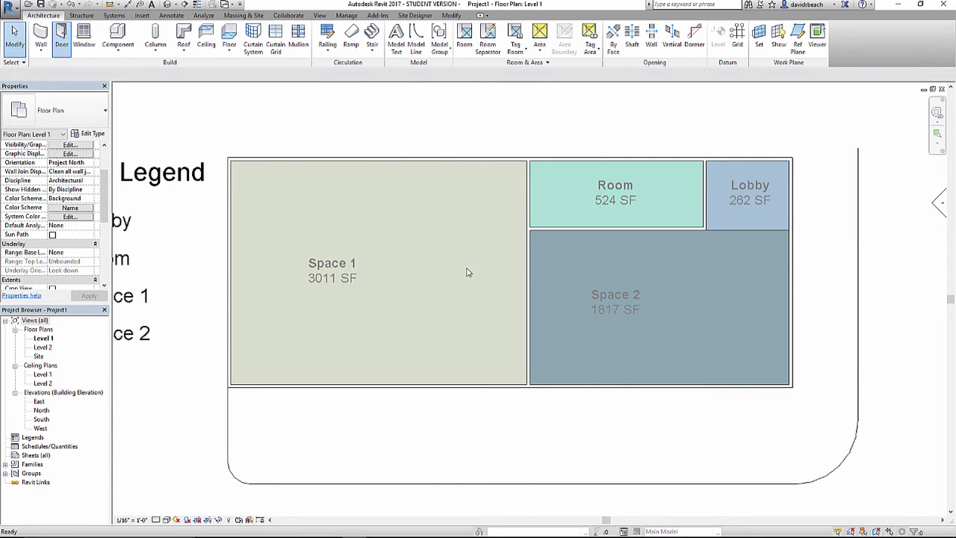
scroll(532, 262, up, 1)
click(530, 260)
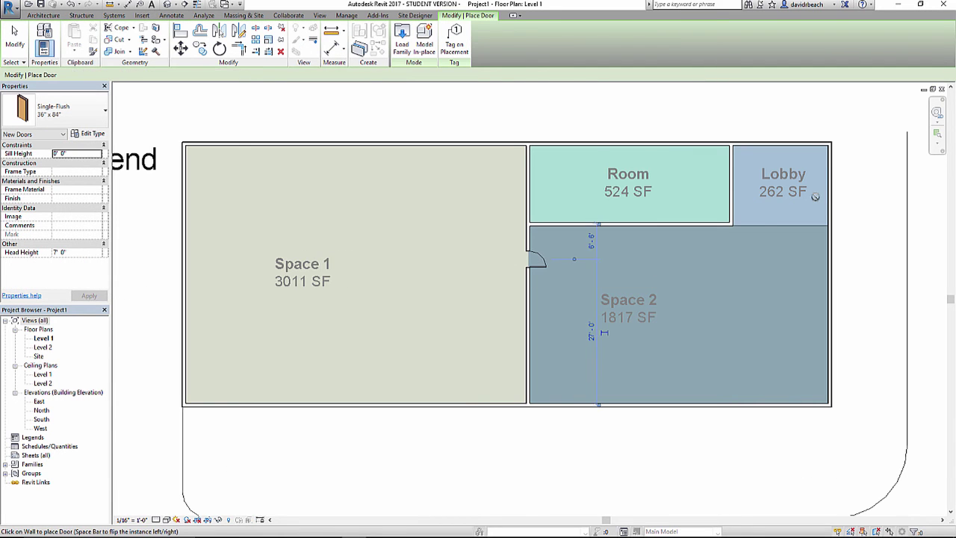
click(843, 163)
key(Escape)
key(Escape)
Step: Flip the hinge side of the door in the Lobby's east wall so its leaf hangs on the north jamb
scroll(829, 173, up, 2)
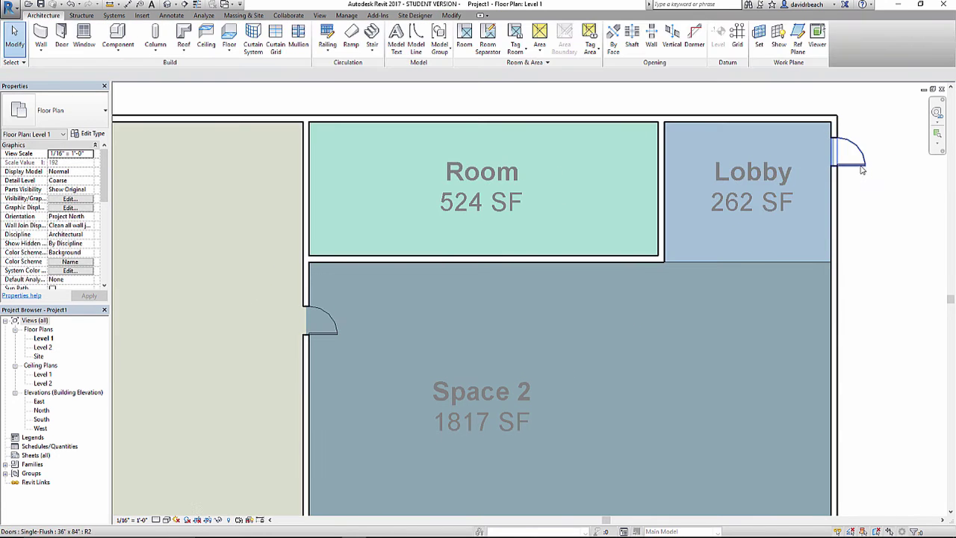
click(852, 158)
key(Escape)
scroll(860, 224, down, 3)
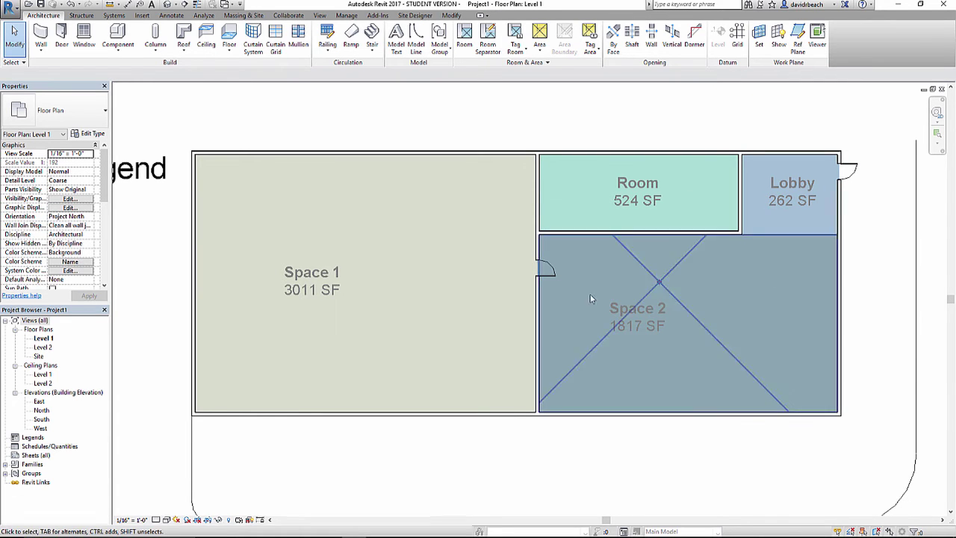
Step: Move the Room tag west within its room, toward the Space 1 wall
middle_drag(595, 302, 580, 328)
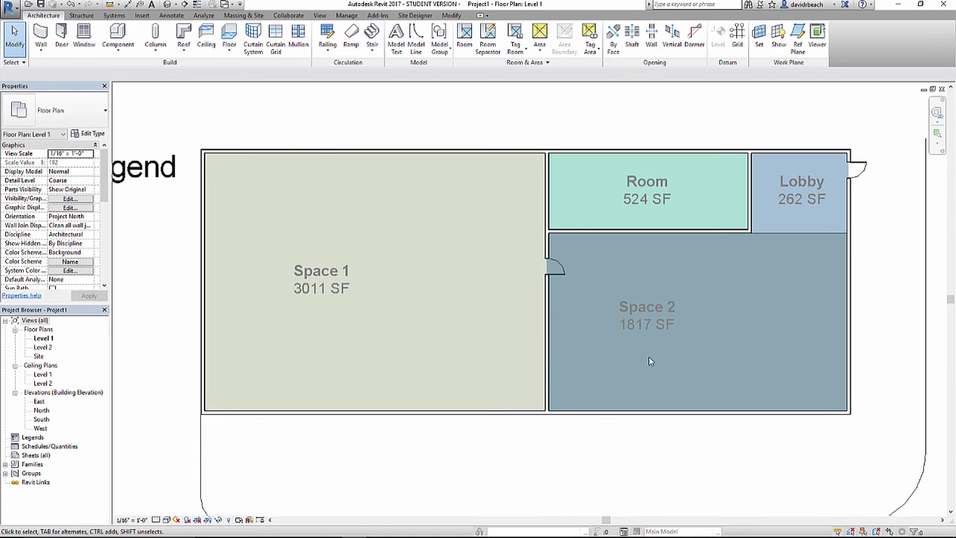
scroll(454, 277, up, 4)
middle_drag(576, 173, 505, 218)
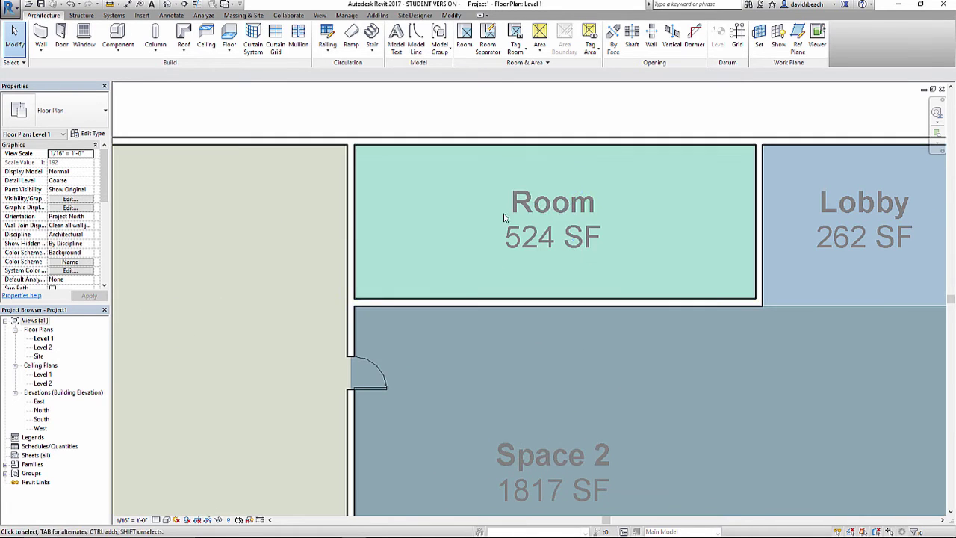
click(573, 218)
drag(553, 274, 455, 273)
click(429, 121)
middle_drag(429, 122, 393, 130)
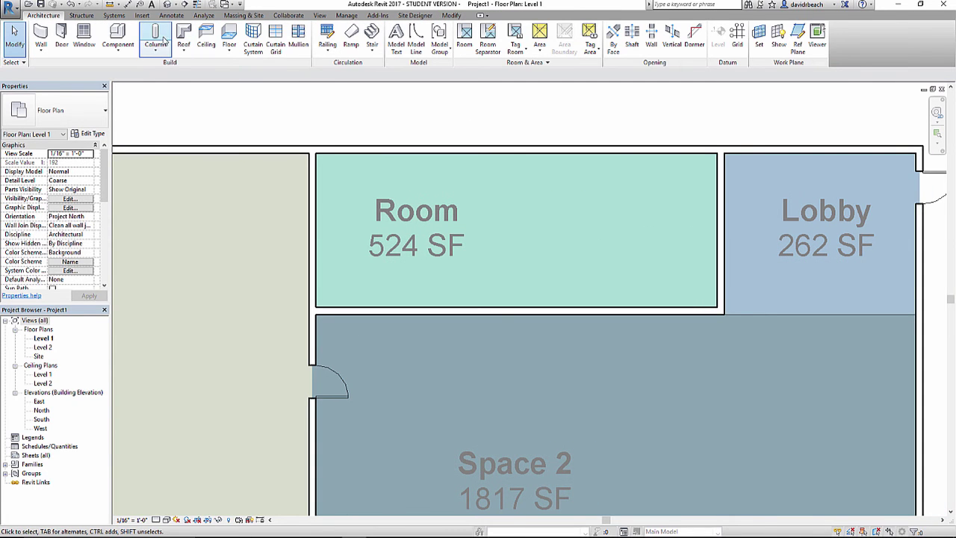
Step: Place two 60" x 30" desks side by side in Room, east of its tag
click(117, 39)
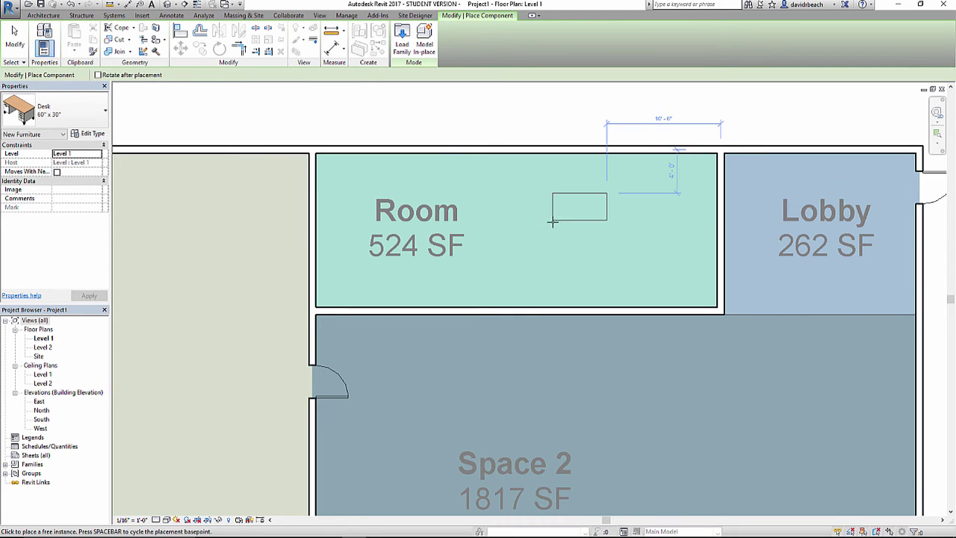
click(618, 225)
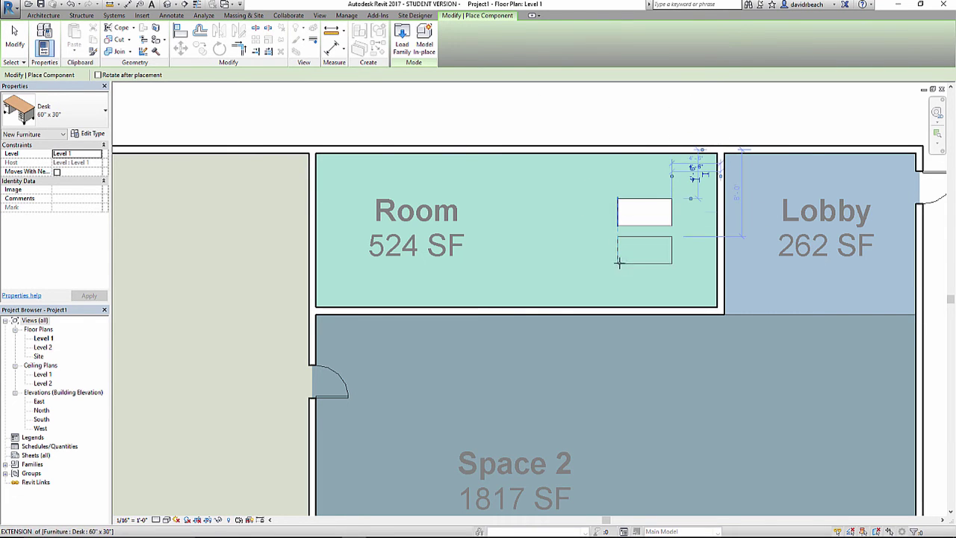
click(529, 232)
key(Escape)
key(Escape)
Step: Set the Aligned dimension tool to reference wall faces
scroll(598, 310, down, 4)
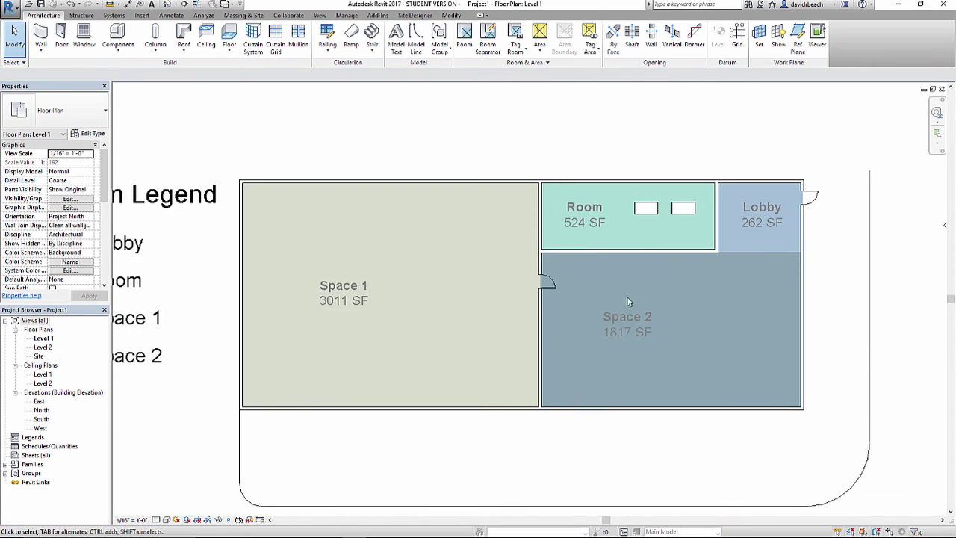
middle_drag(668, 214, 656, 227)
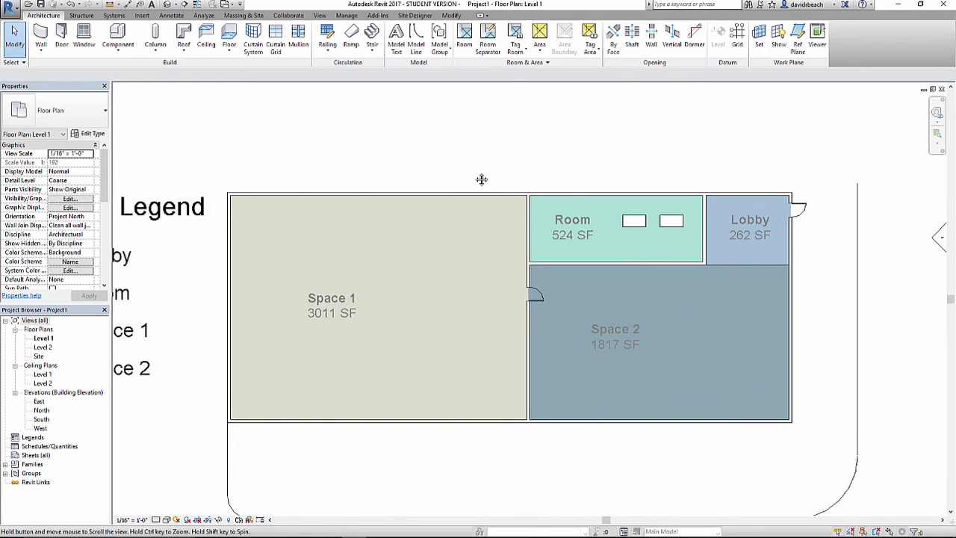
middle_drag(479, 179, 523, 160)
scroll(523, 170, down, 1)
middle_drag(506, 194, 488, 199)
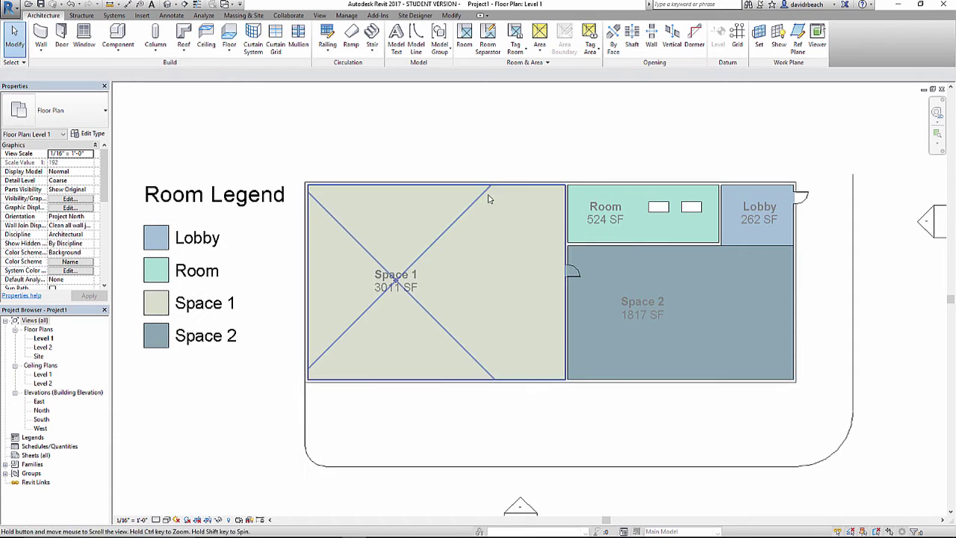
mouse_move(442, 177)
middle_down()
mouse_move(432, 186)
mouse_move(442, 179)
middle_up()
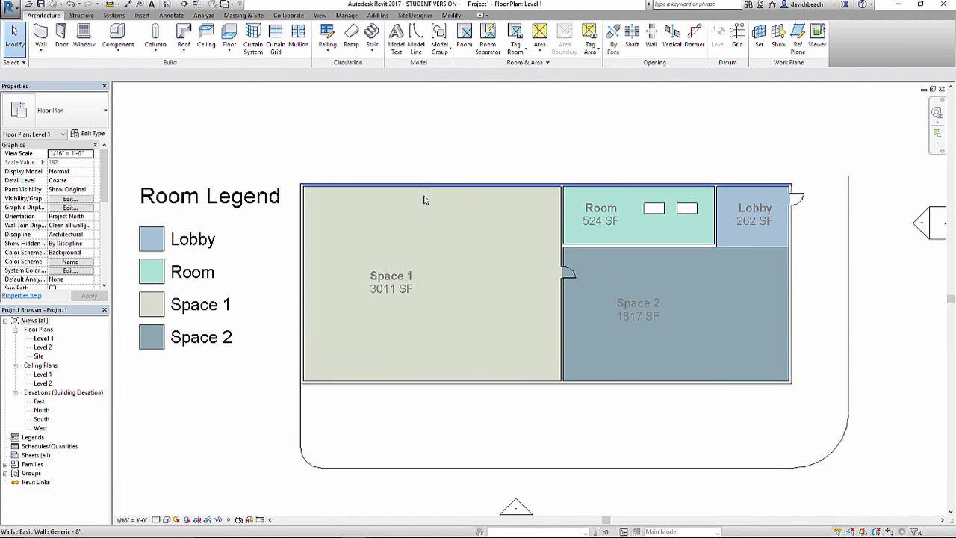
click(173, 16)
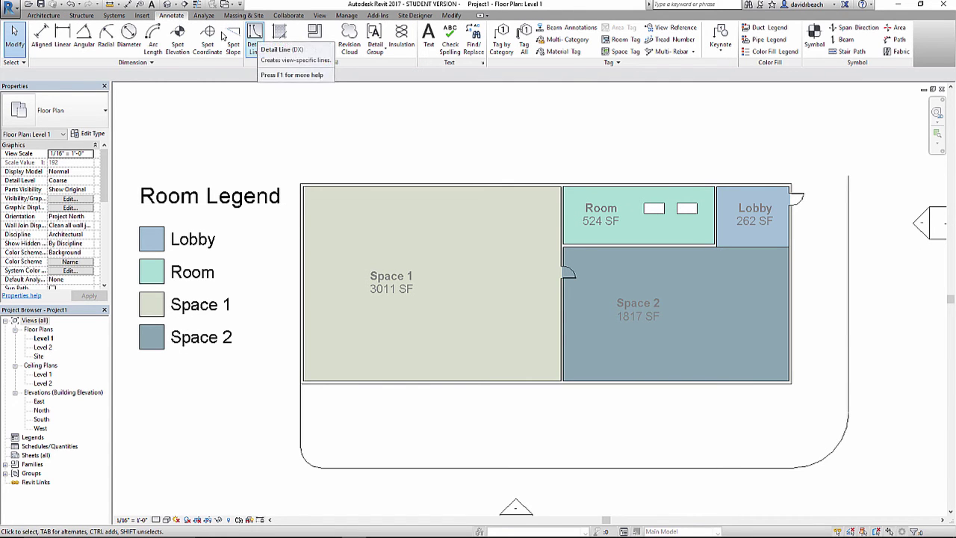
click(41, 35)
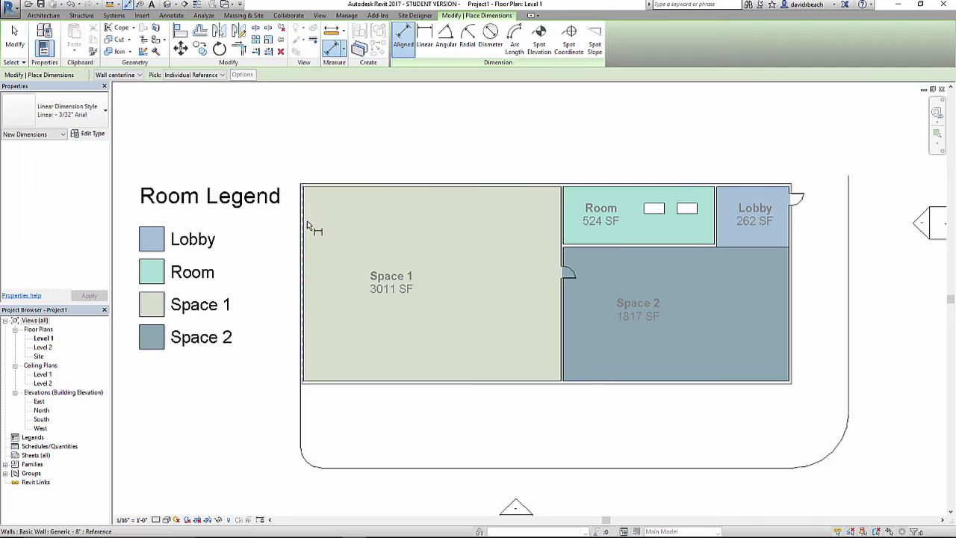
scroll(280, 179, up, 5)
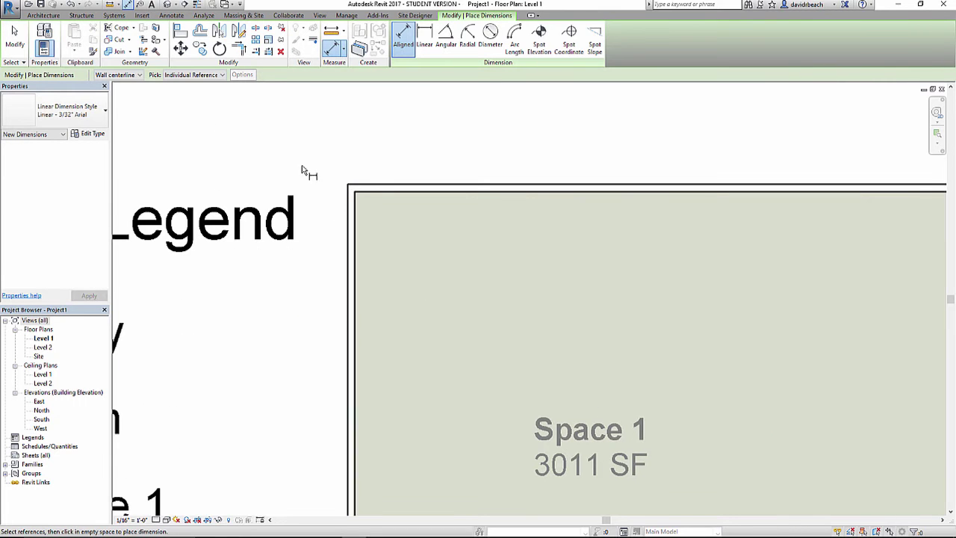
click(123, 75)
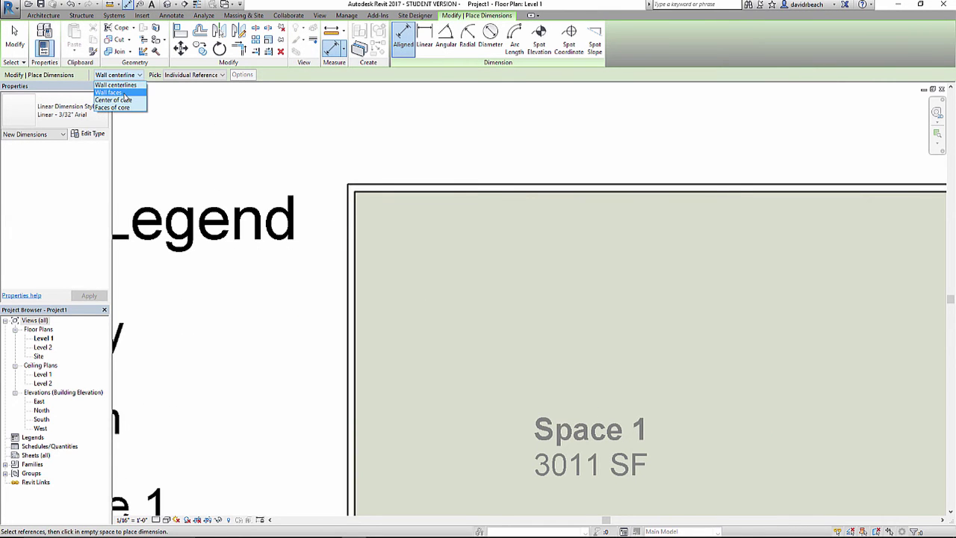
click(124, 94)
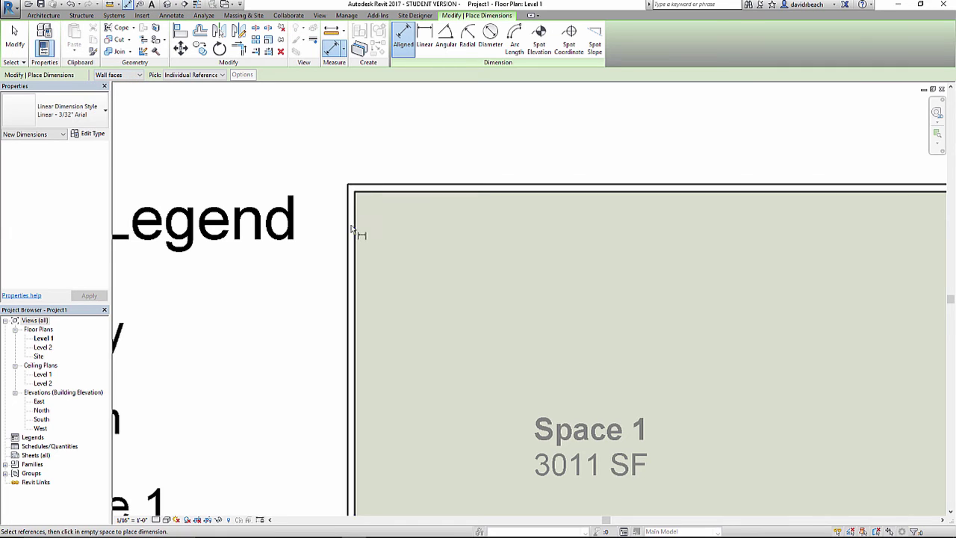
Step: Place an aligned dimension string above the north wall, spanning Space 1, Room and Lobby between the west and east exterior walls
click(351, 273)
scroll(351, 272, down, 4)
scroll(582, 257, up, 5)
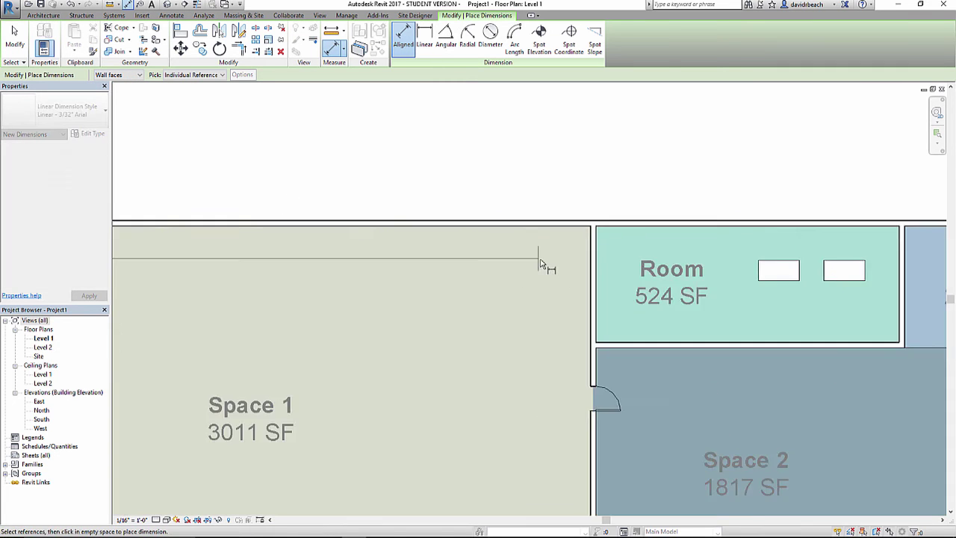
click(617, 254)
scroll(523, 258, down, 1)
scroll(406, 263, down, 3)
scroll(576, 239, up, 3)
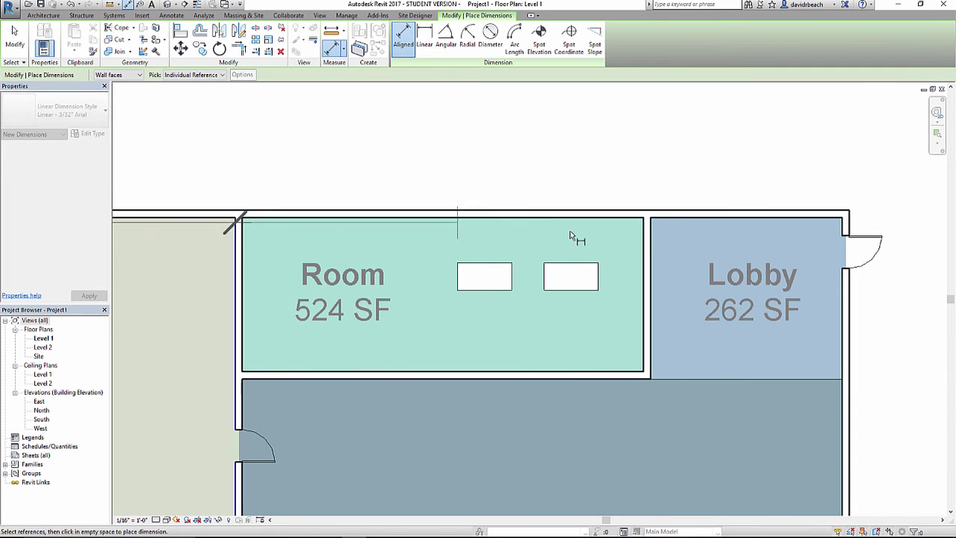
click(647, 254)
click(852, 291)
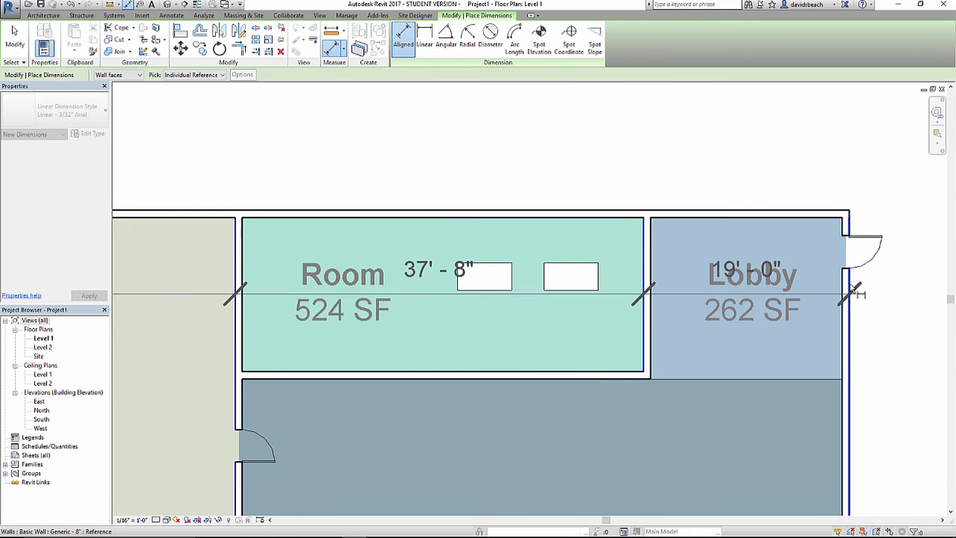
click(852, 161)
Step: Add an overall dimension between the building's east and west exterior wall faces, above the segmented dimension string
scroll(603, 245, down, 5)
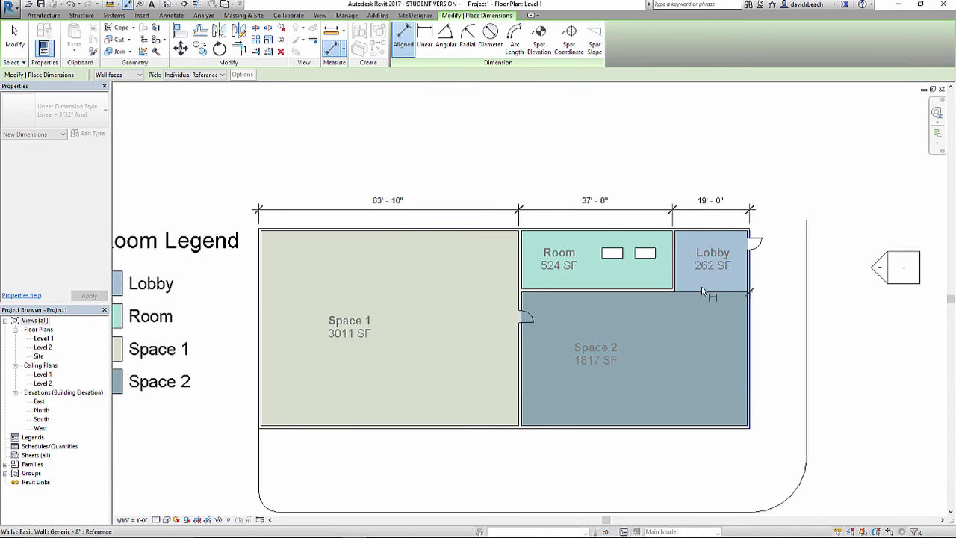
click(260, 258)
scroll(263, 206, up, 3)
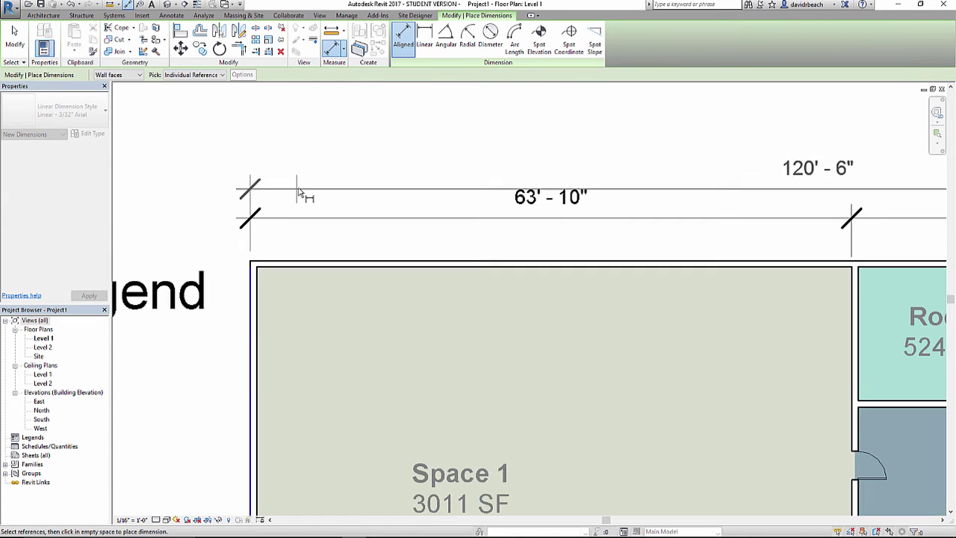
click(300, 175)
key(Escape)
key(Escape)
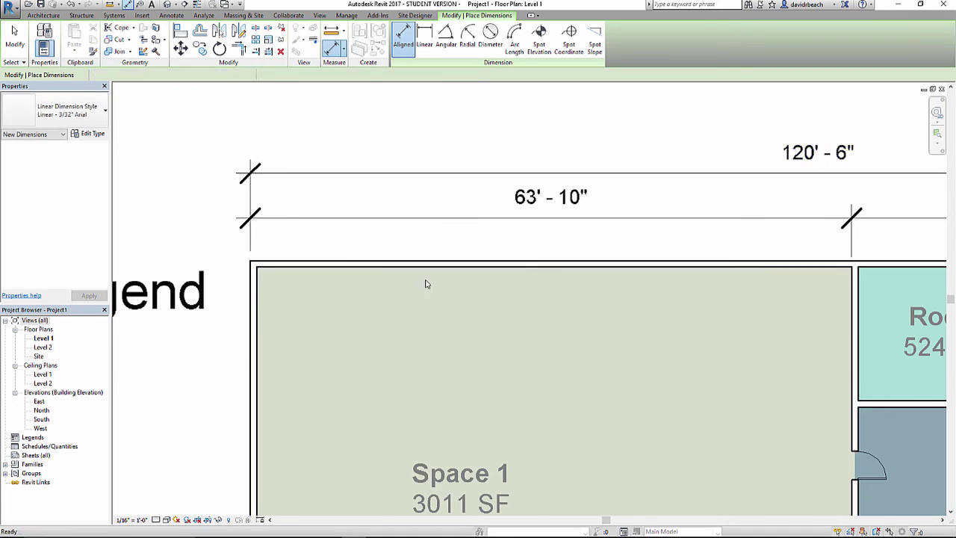
Step: Shift the overall dimension line down into the plan and back above the segmented dimension string
scroll(426, 279, down, 4)
click(475, 233)
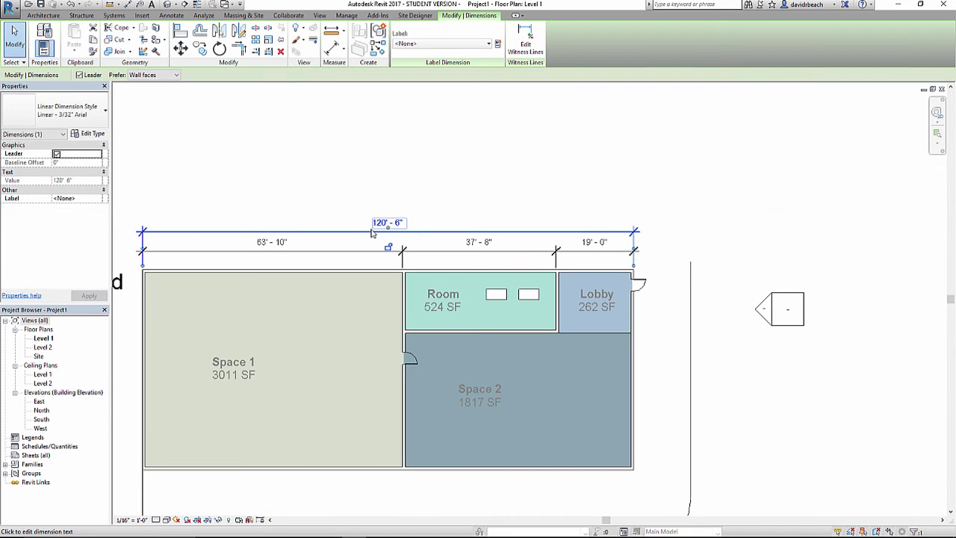
key(Escape)
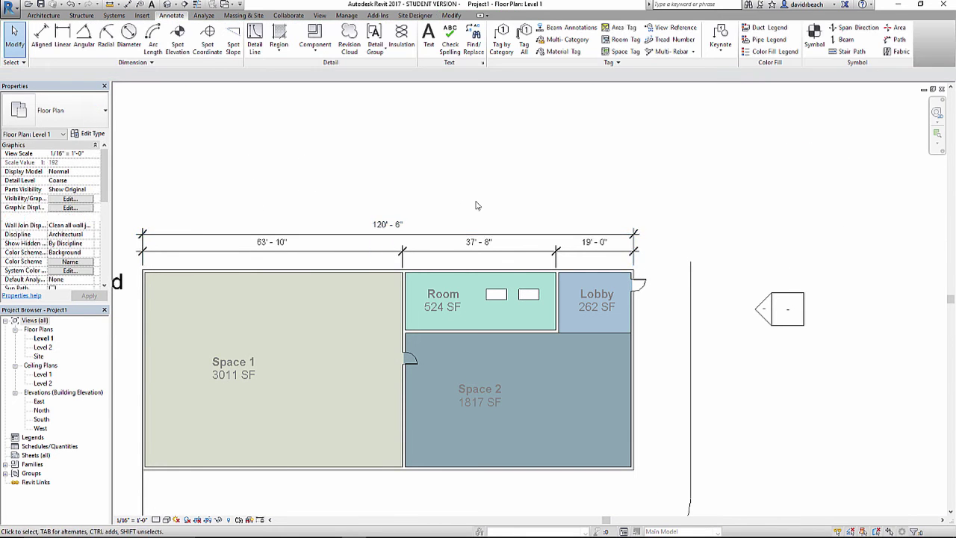
middle_drag(349, 239, 472, 202)
drag(472, 202, 472, 262)
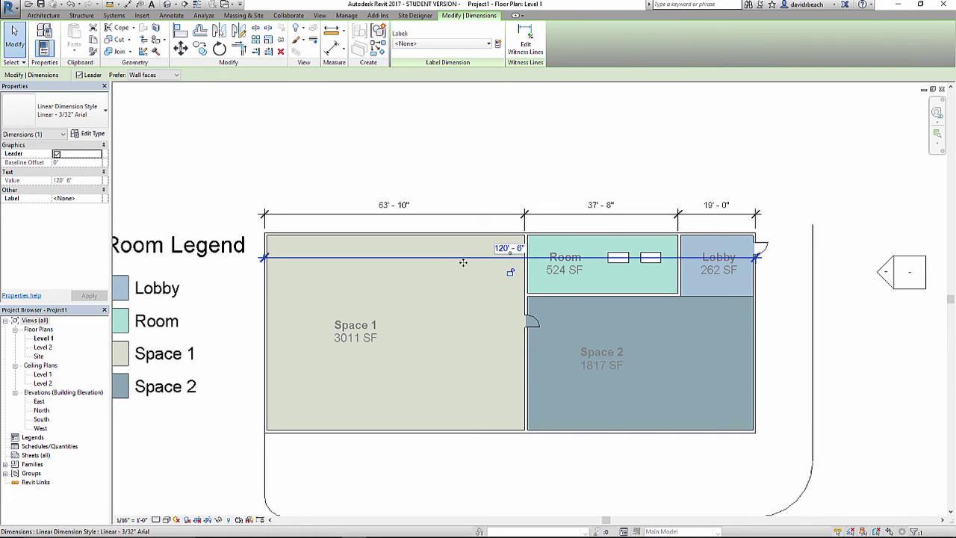
drag(470, 258, 482, 199)
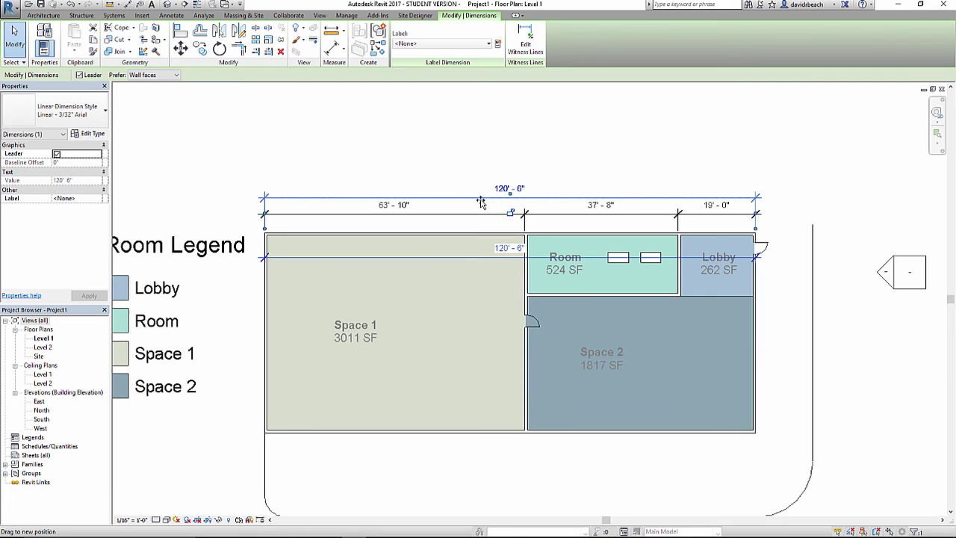
click(500, 224)
Step: Turn on shadows in the Level 1 floor plan view
scroll(632, 281, up, 3)
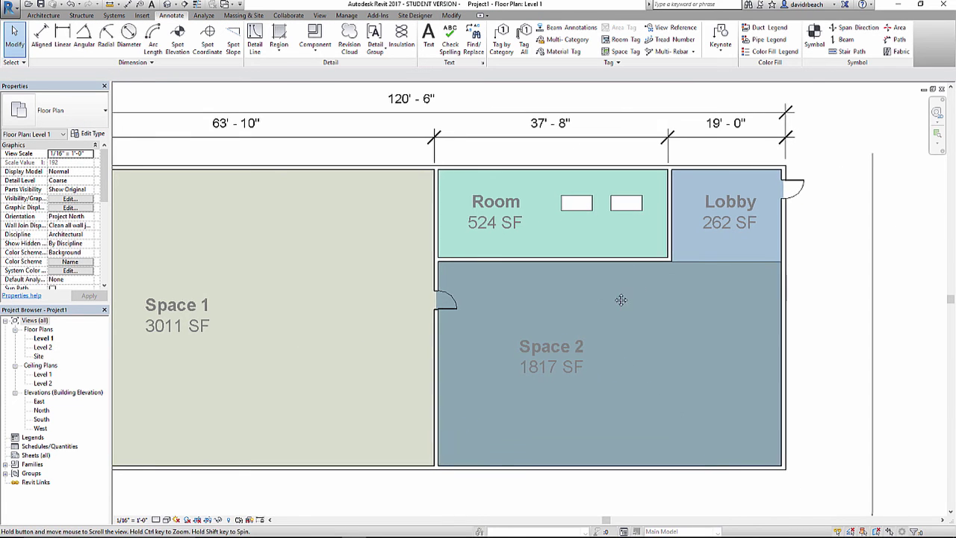
middle_drag(620, 299, 669, 320)
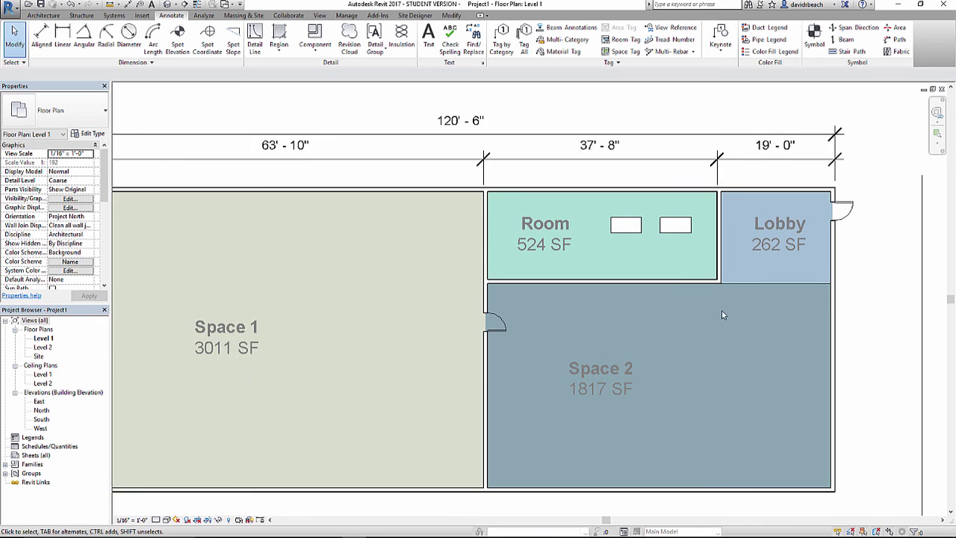
scroll(720, 310, down, 1)
mouse_move(715, 251)
middle_down()
mouse_move(626, 239)
mouse_move(698, 243)
middle_up()
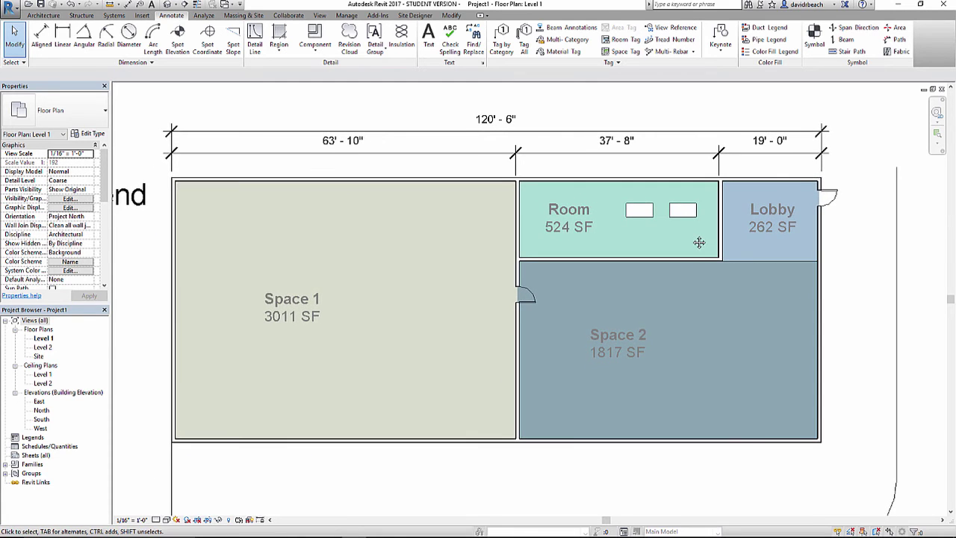
scroll(697, 242, down, 1)
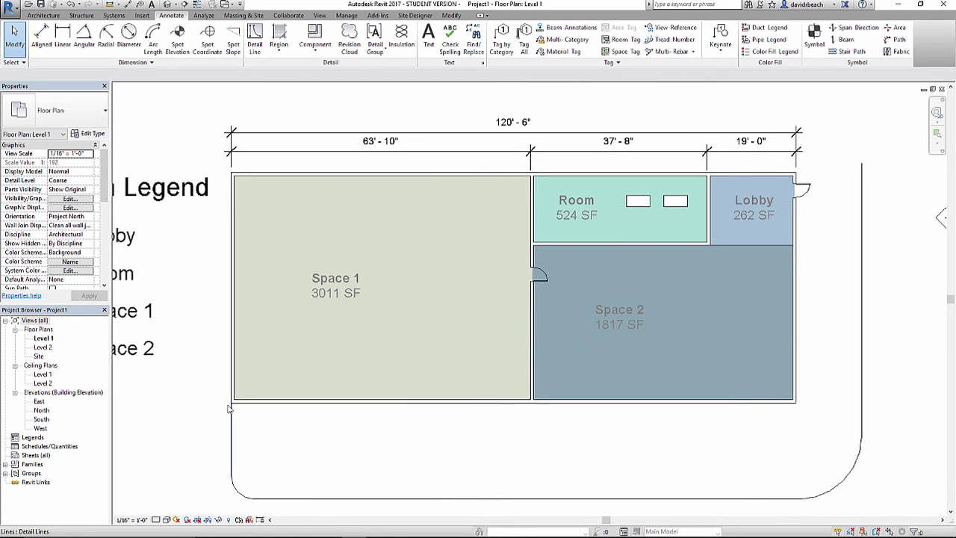
middle_drag(316, 374, 319, 367)
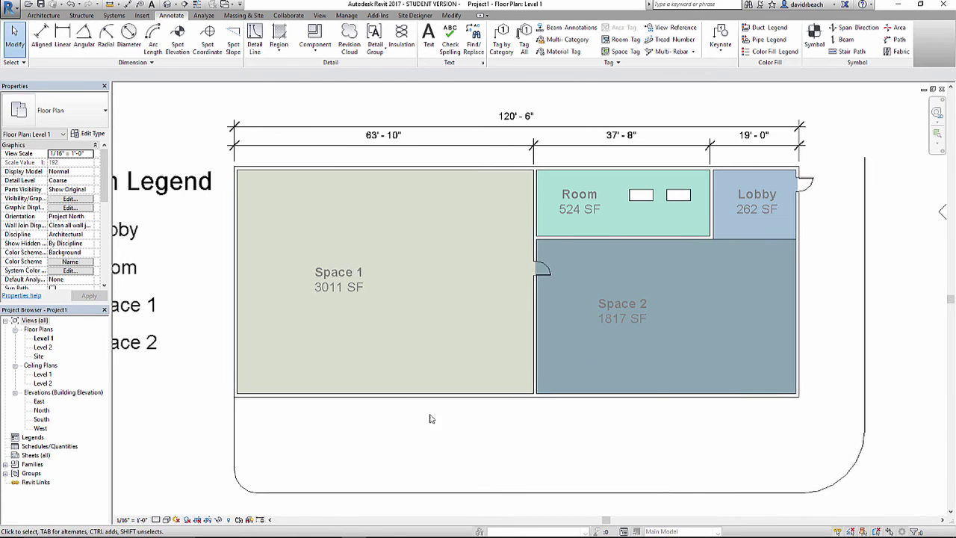
click(187, 520)
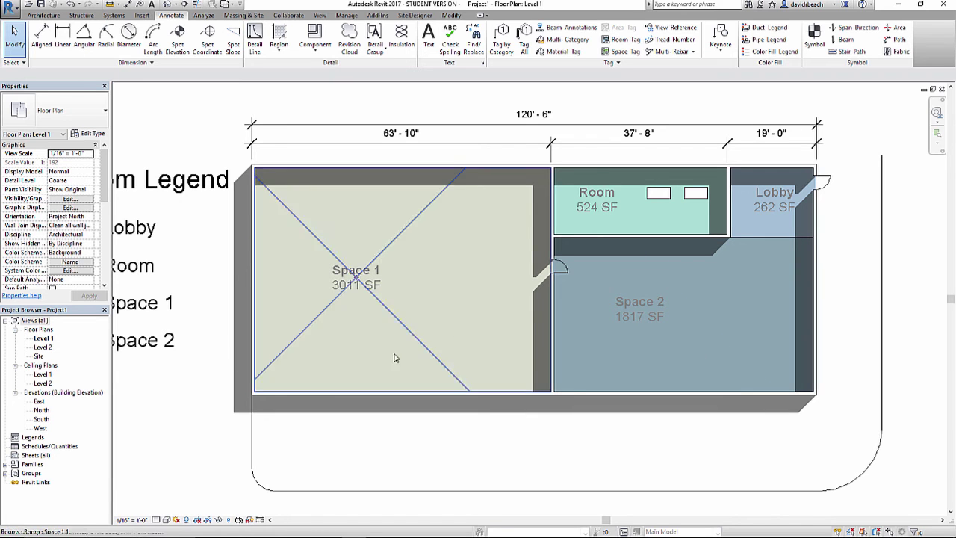
Step: Open the sun settings from the view's Graphic Display Options lighting section and choose a Still solar study
click(167, 520)
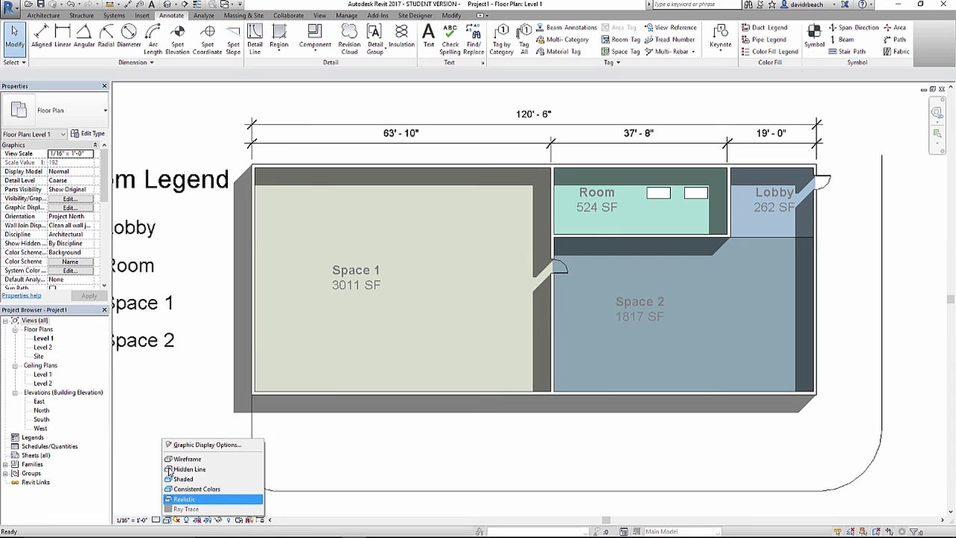
click(191, 444)
drag(219, 126, 152, 77)
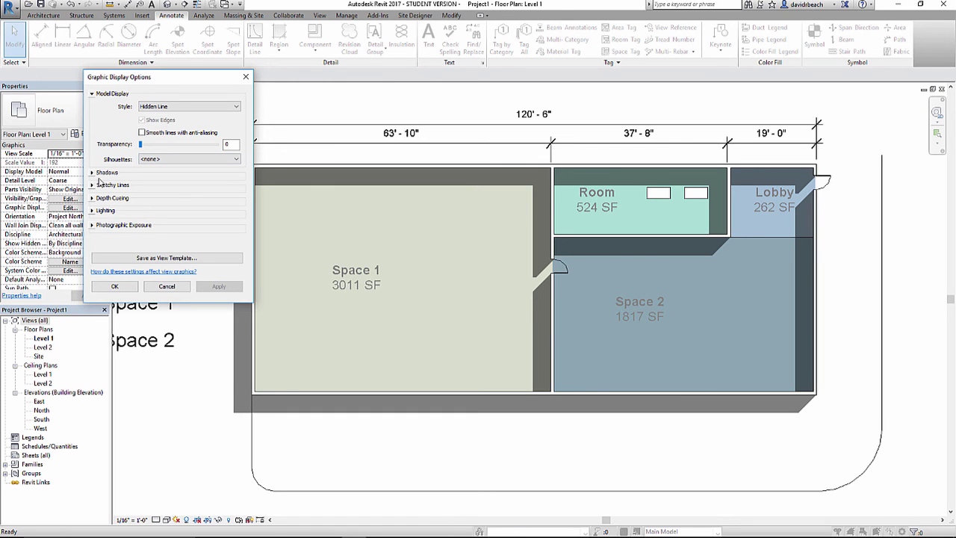
click(93, 173)
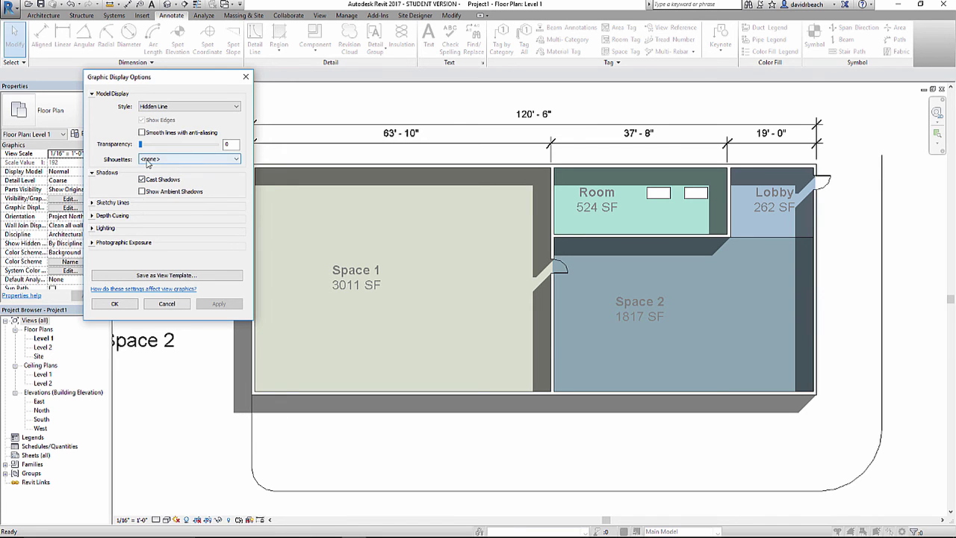
click(92, 230)
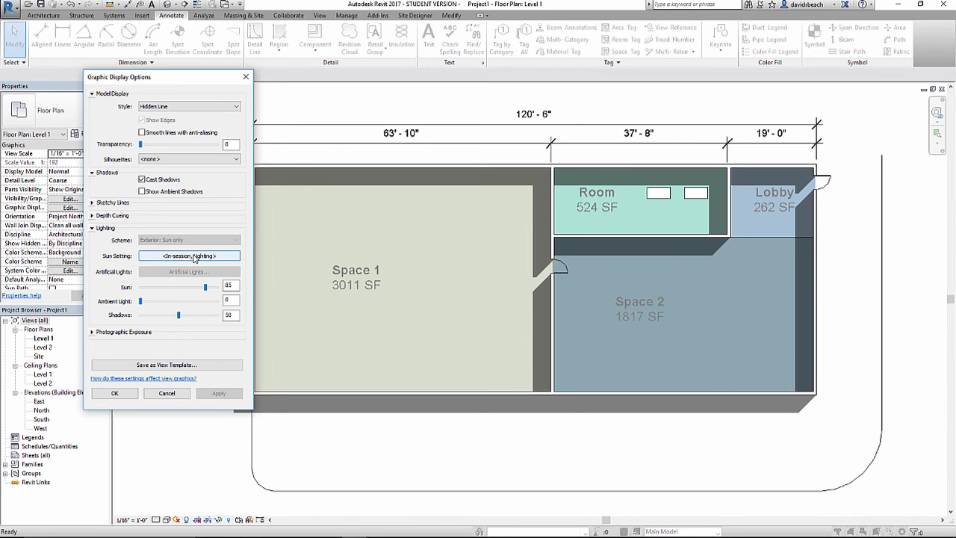
click(195, 256)
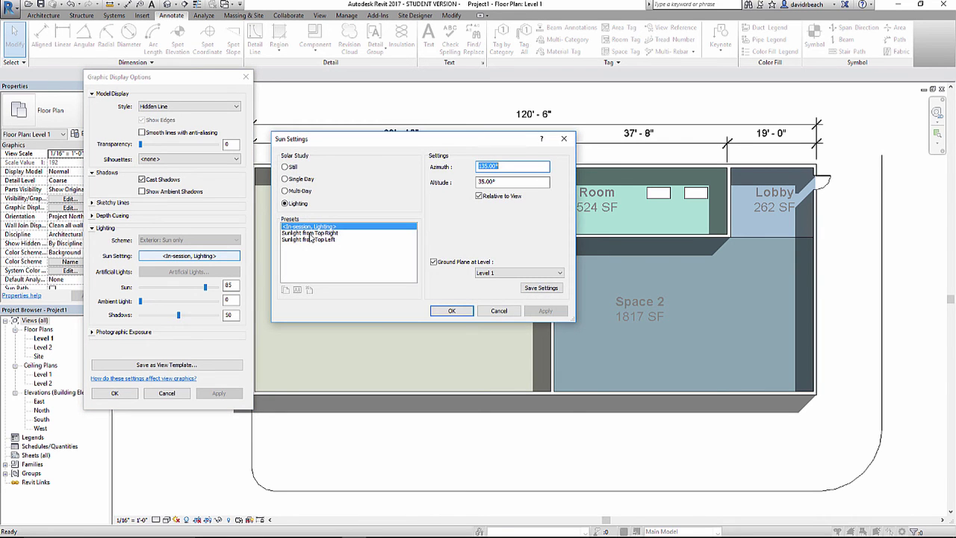
click(285, 167)
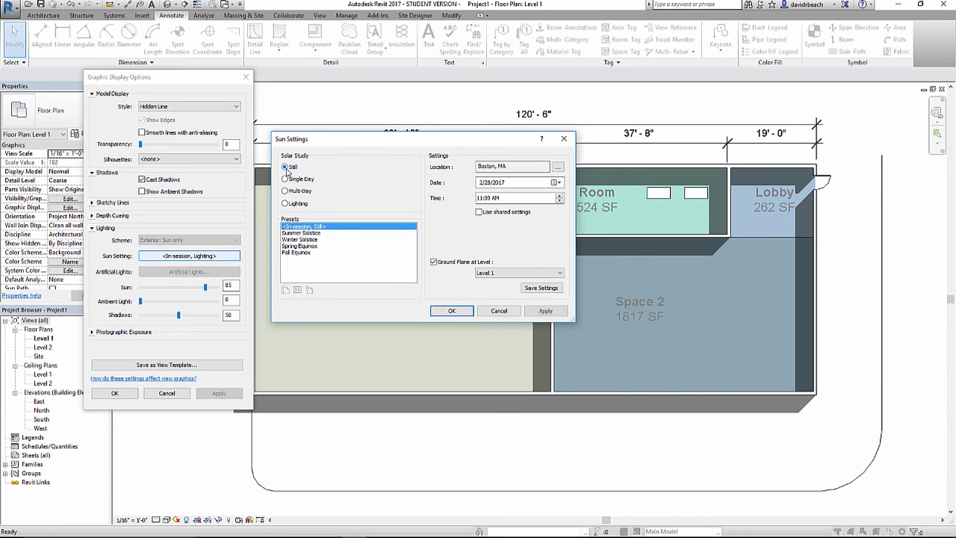
Step: Set the project location for the sun settings to Kansas City, MO from the Default City List
click(558, 167)
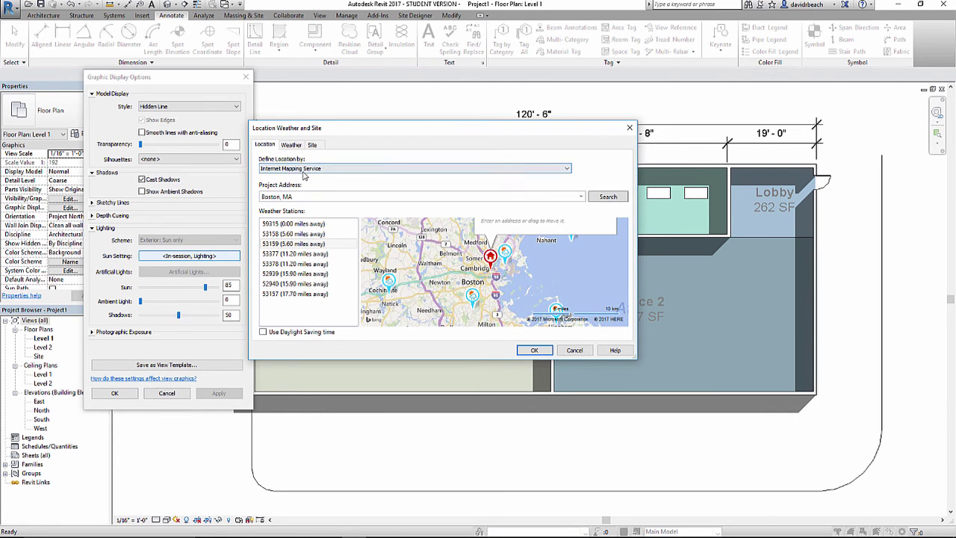
click(304, 170)
click(300, 177)
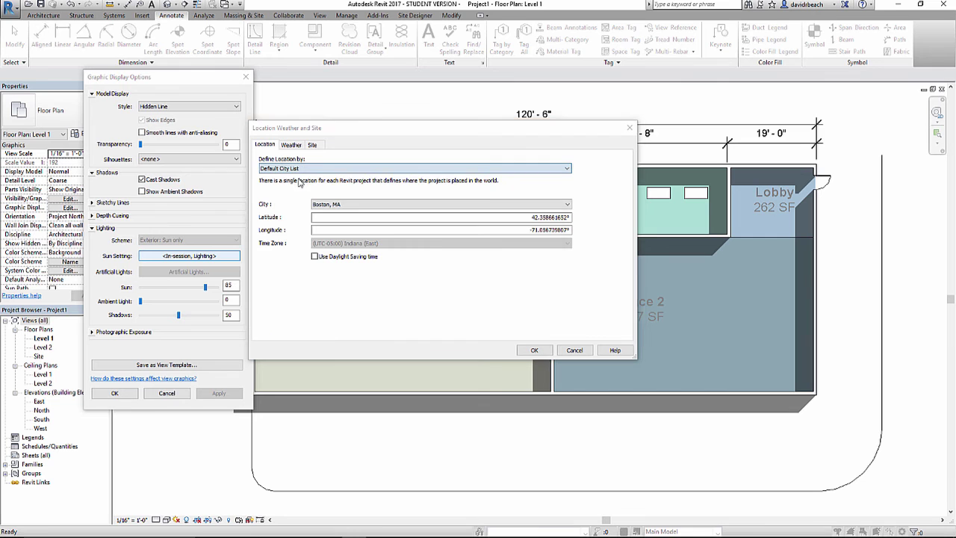
click(539, 286)
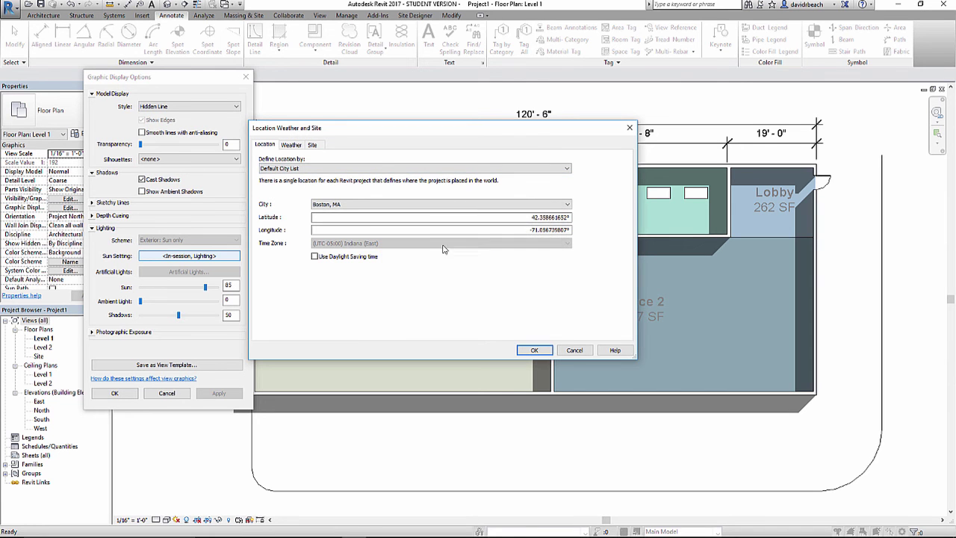
click(520, 208)
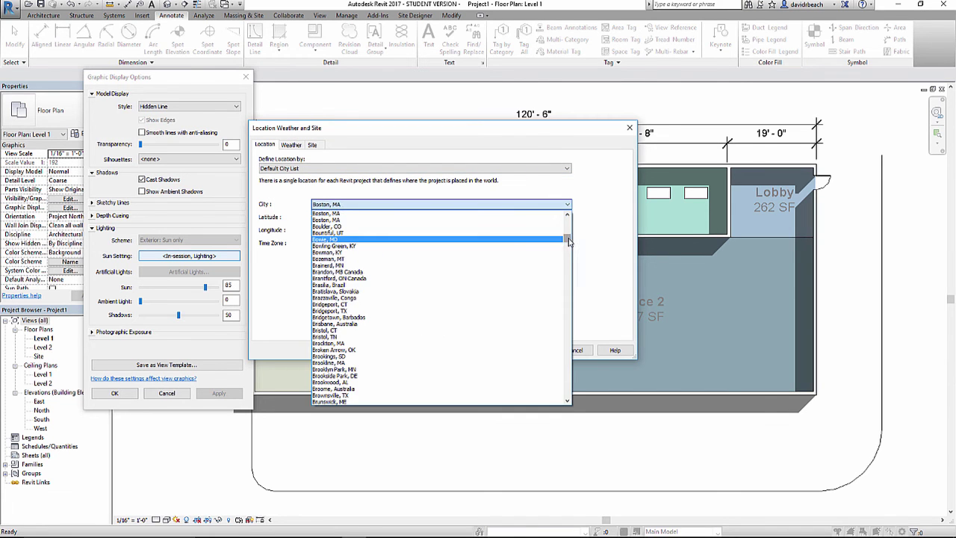
drag(567, 240, 567, 294)
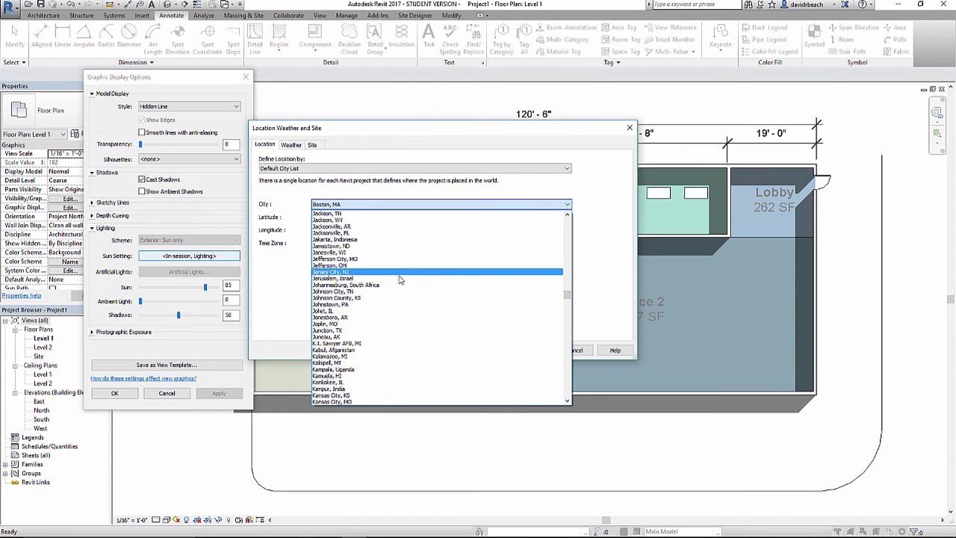
scroll(401, 295, down, 1)
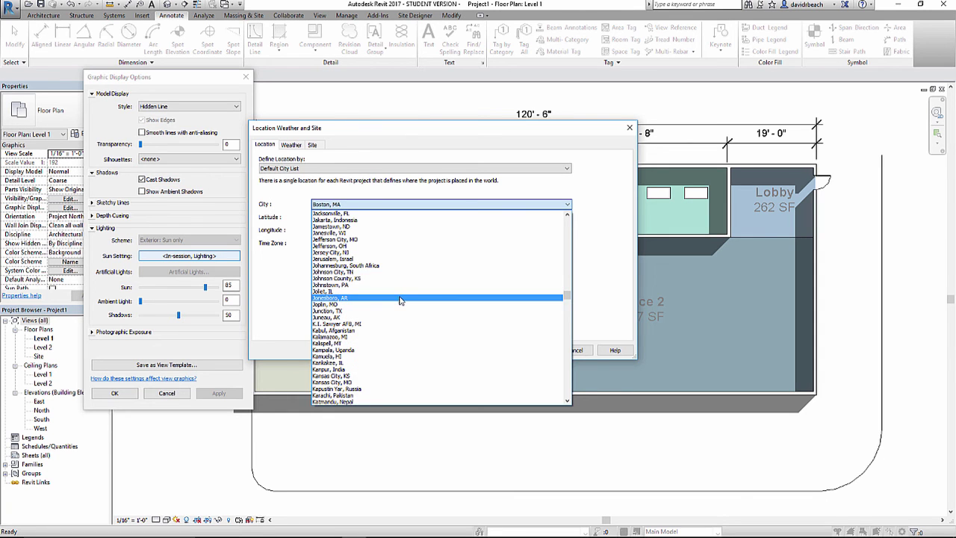
scroll(400, 301, down, 2)
click(404, 361)
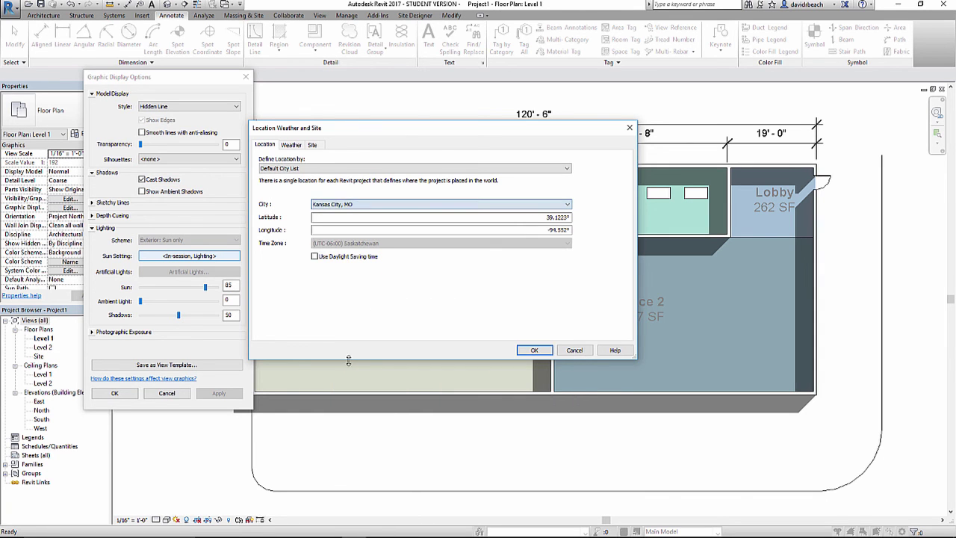
click(551, 350)
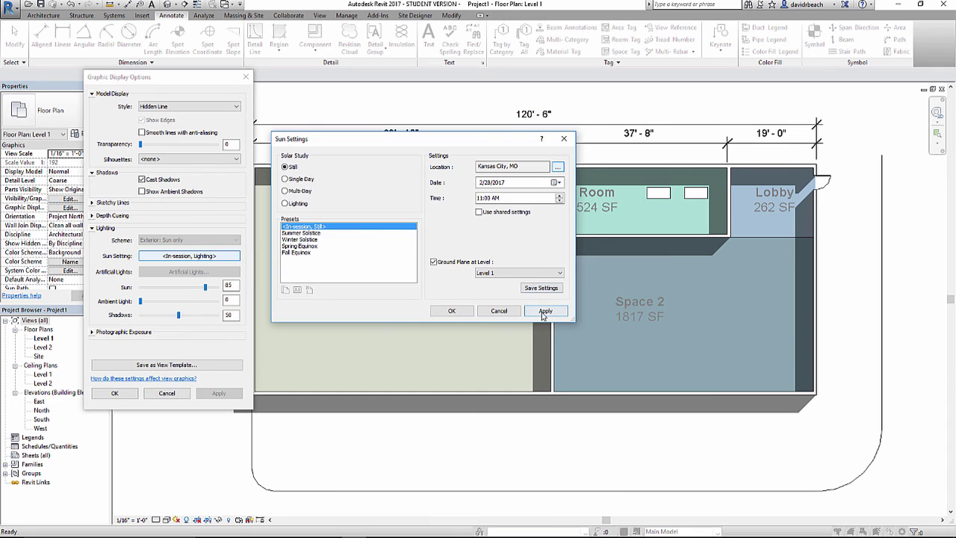
Step: Apply the Still sun settings, disabling the Sun and Shadow Settings Updater, and close the sun settings
click(545, 311)
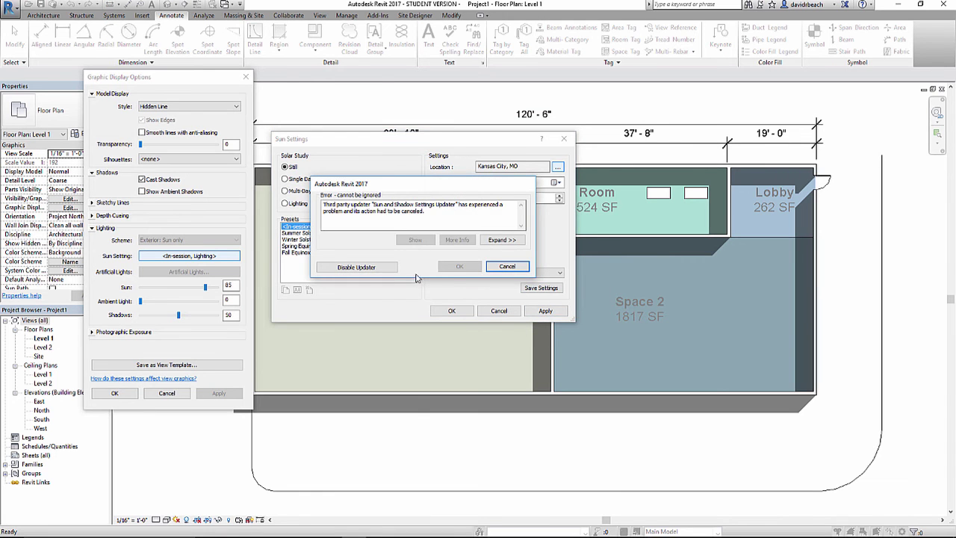
click(356, 267)
click(452, 312)
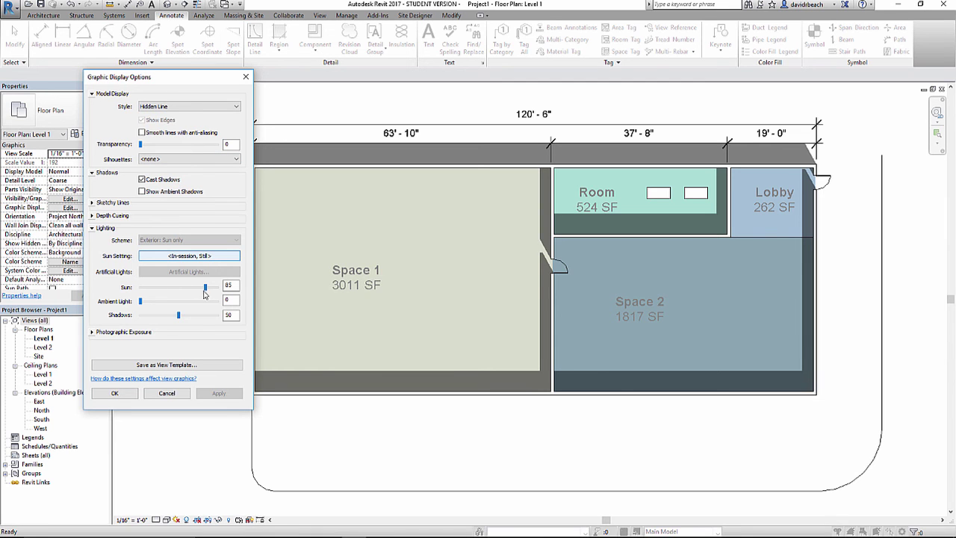
Step: Lower the view's shadow intensity to 15 and accept the graphic display options
drag(179, 316, 160, 320)
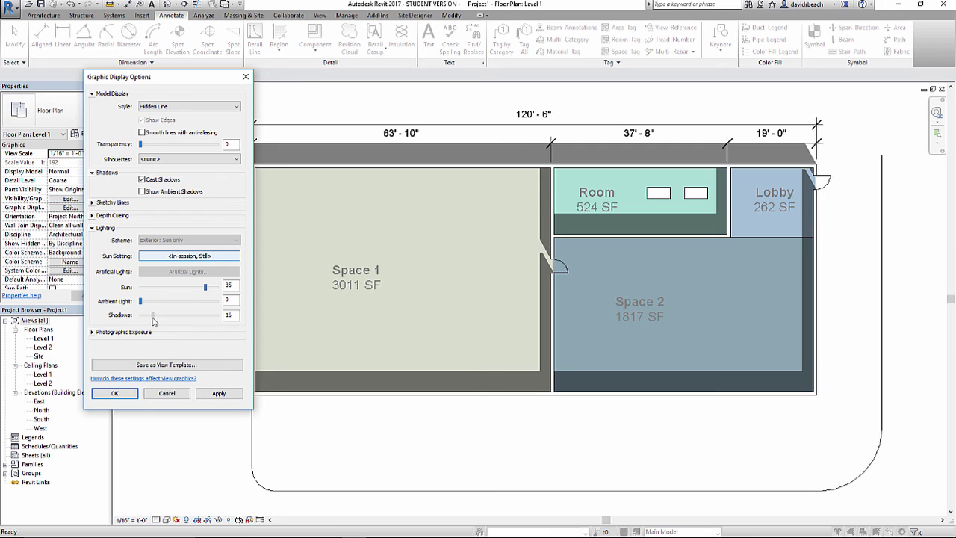
click(216, 395)
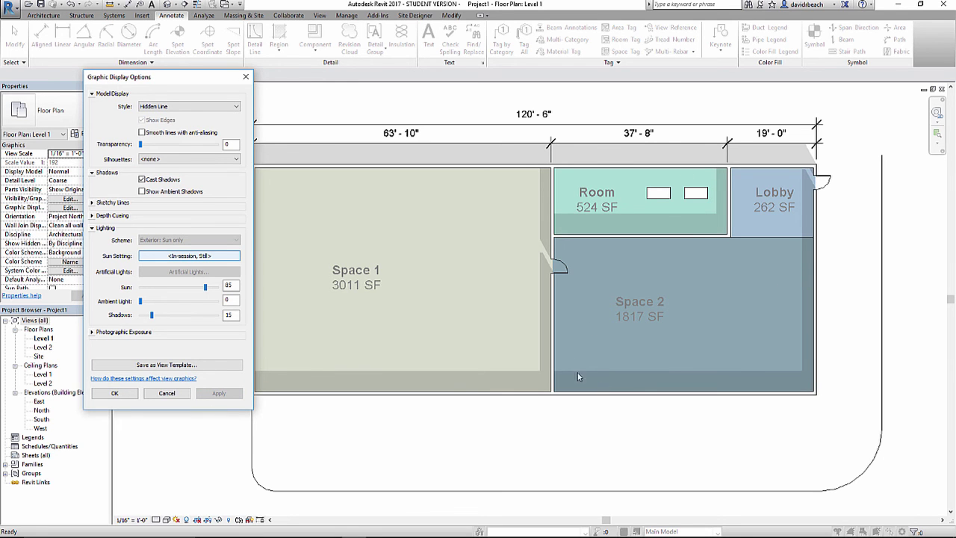
click(112, 392)
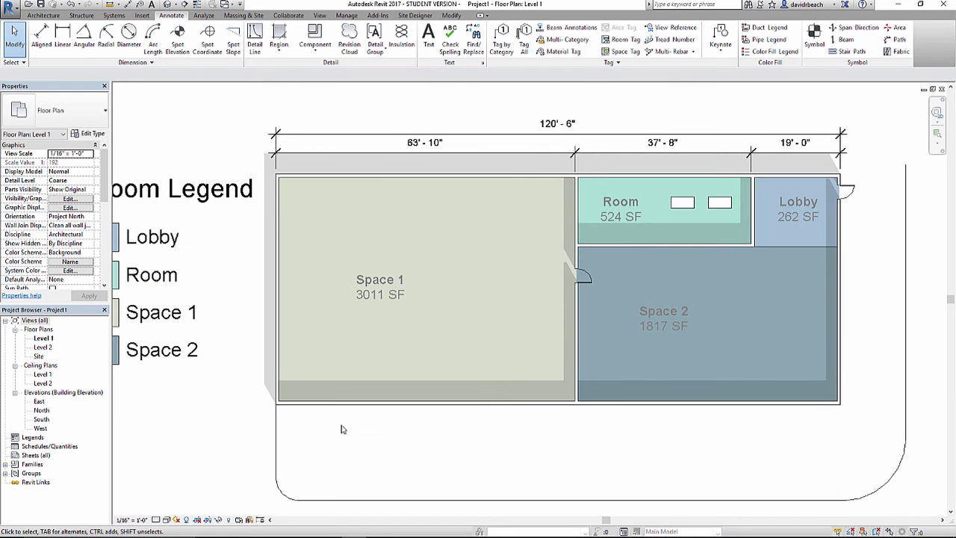
Step: Set the coarse scale fill pattern of the south exterior wall's Generic - 8" type to Solid fill
scroll(342, 429, up, 6)
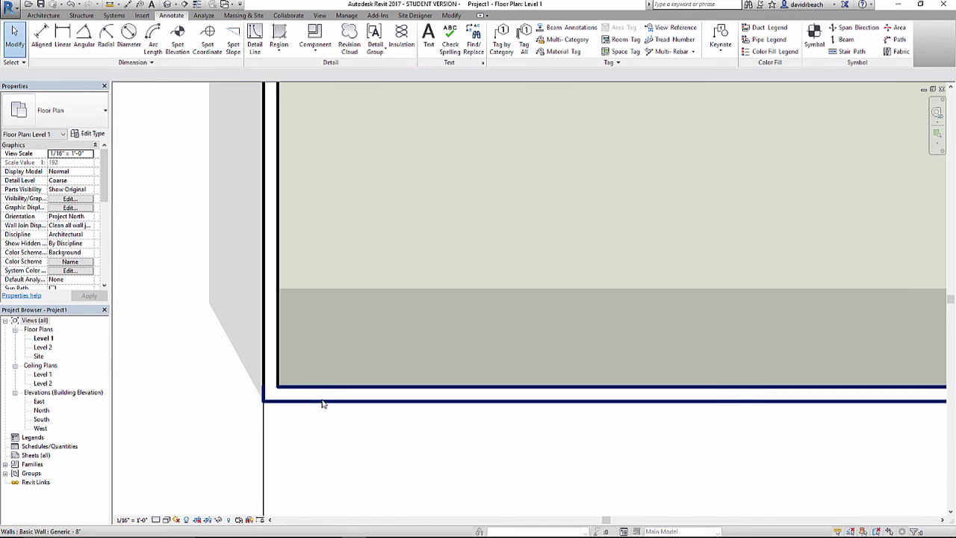
click(323, 403)
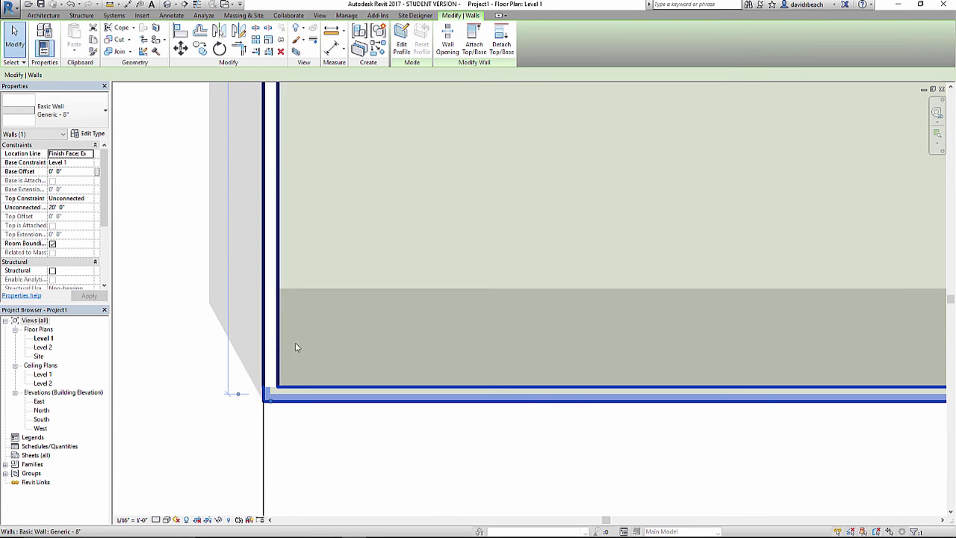
middle_drag(305, 421, 272, 400)
scroll(168, 384, down, 4)
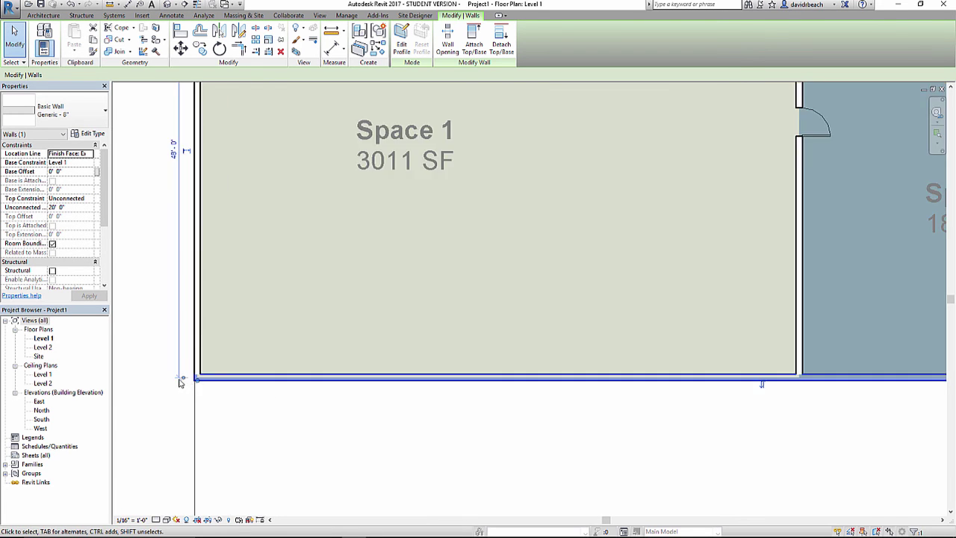
scroll(239, 389, up, 2)
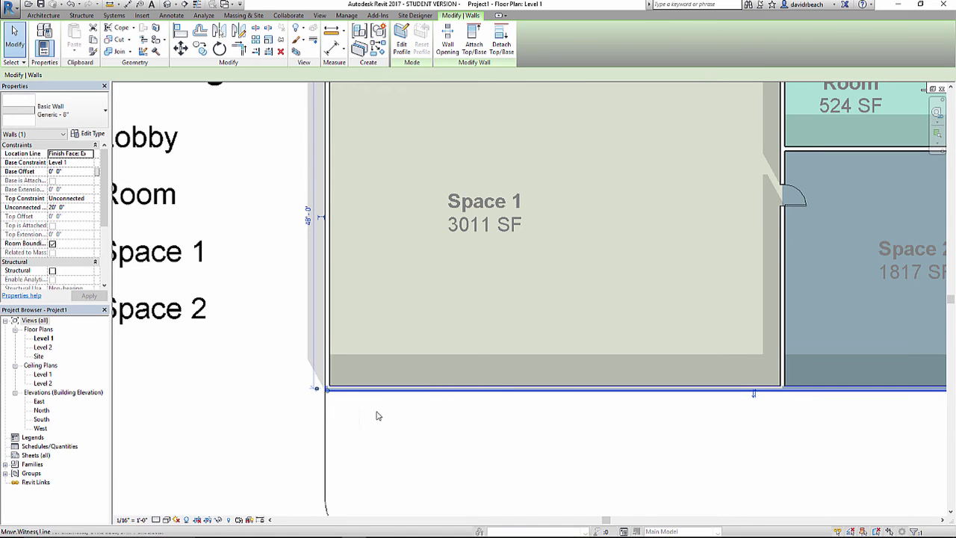
click(88, 135)
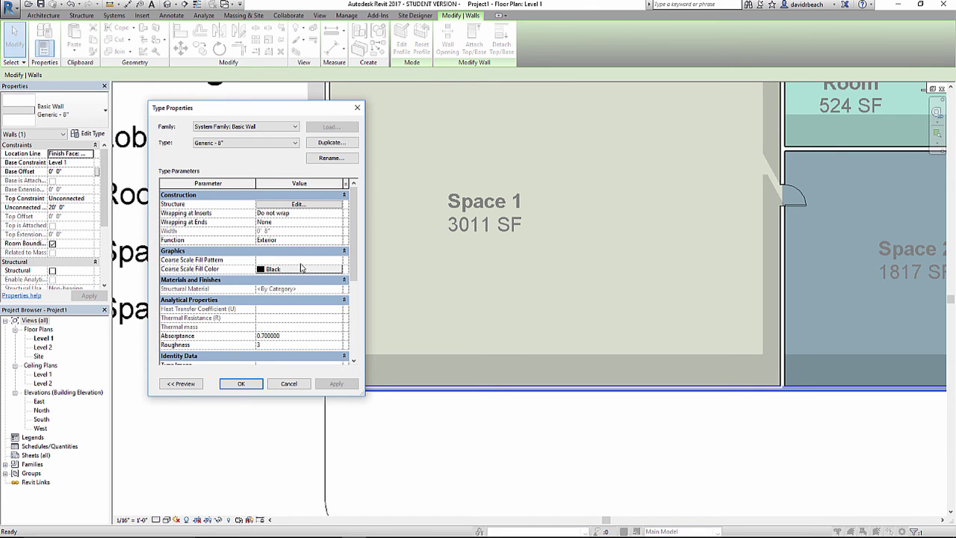
click(282, 261)
click(340, 260)
drag(308, 206, 301, 257)
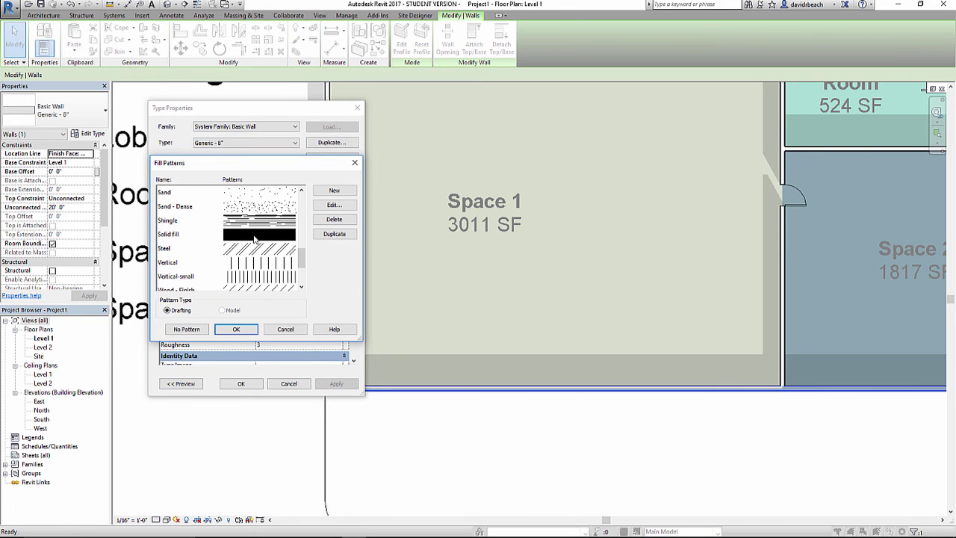
click(252, 236)
click(235, 330)
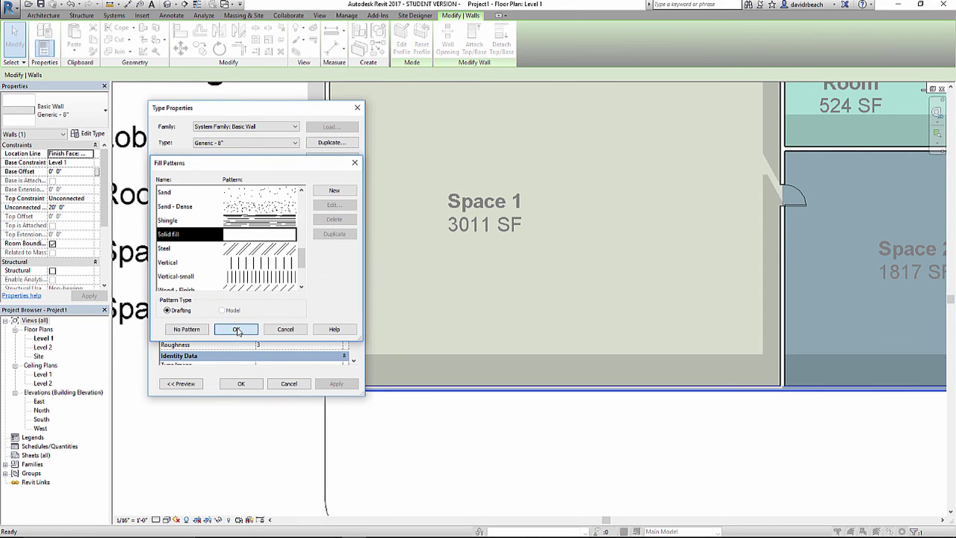
Step: Set the wall type's coarse scale fill color to gray RGB 128-128-128 and accept the type properties
click(305, 270)
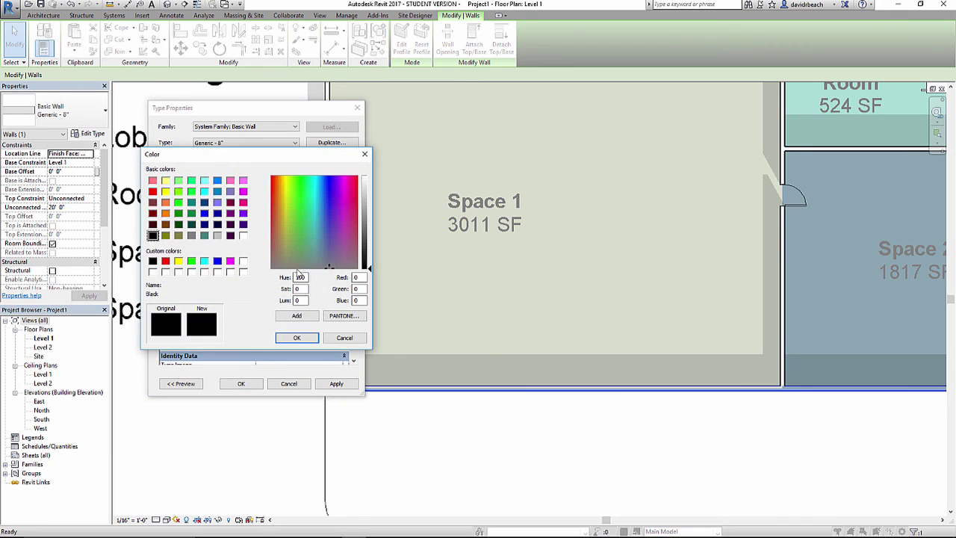
click(191, 236)
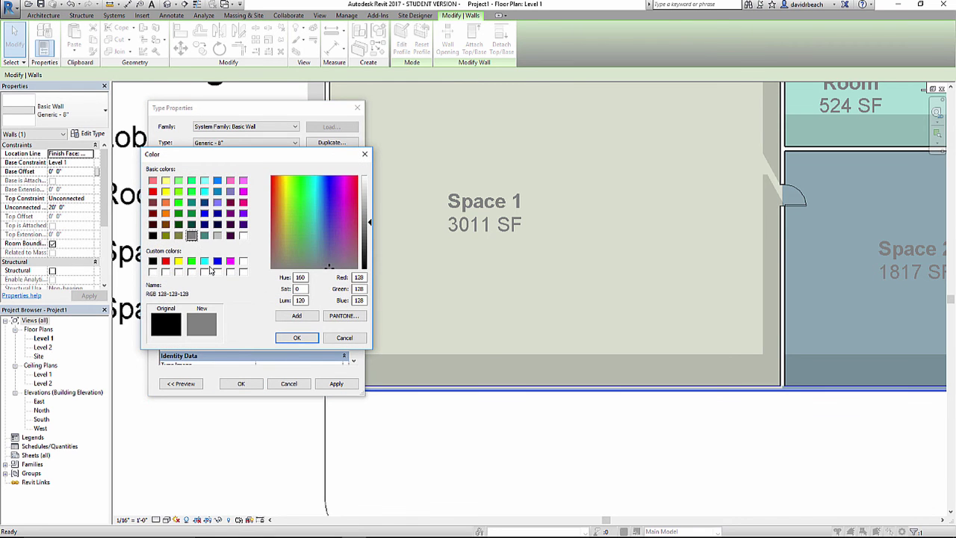
click(298, 337)
click(224, 425)
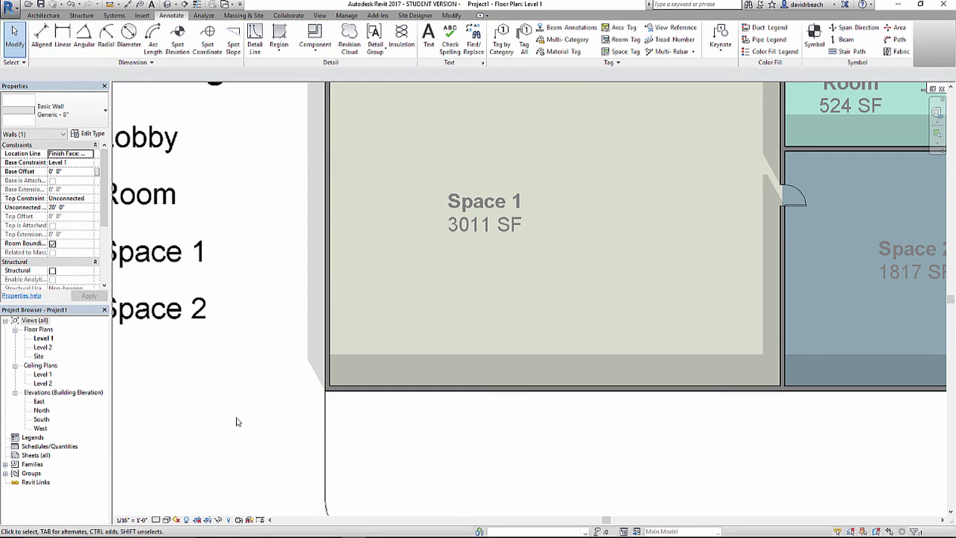
Step: Move the Space 1 room tag down and to the right, level with the Space 2 tag, and deselect it
scroll(335, 397, up, 5)
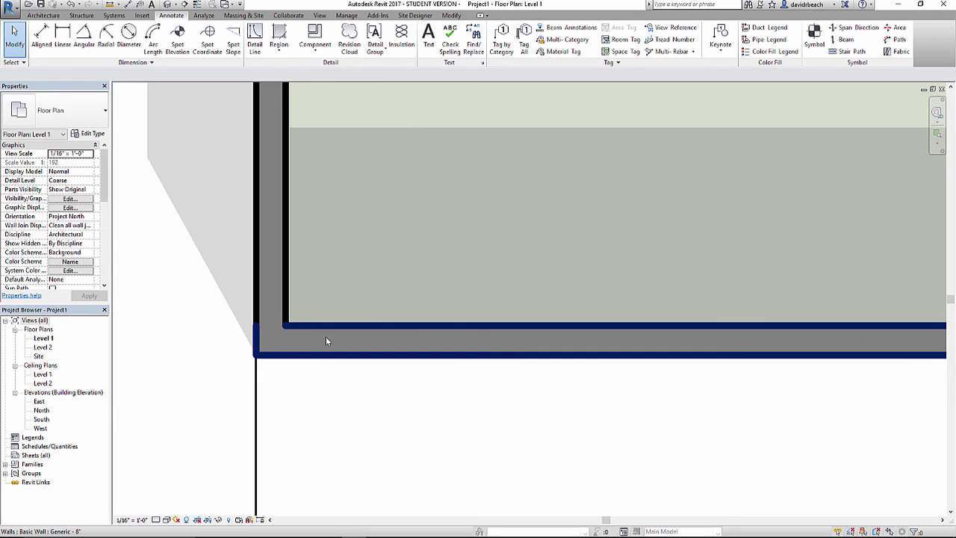
scroll(341, 363, down, 6)
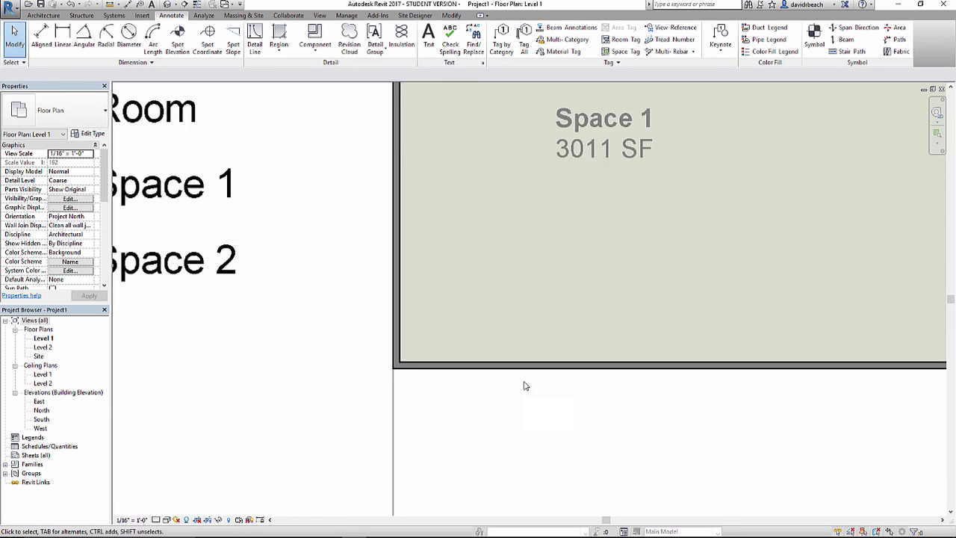
shift+scroll(530, 398, right, 5)
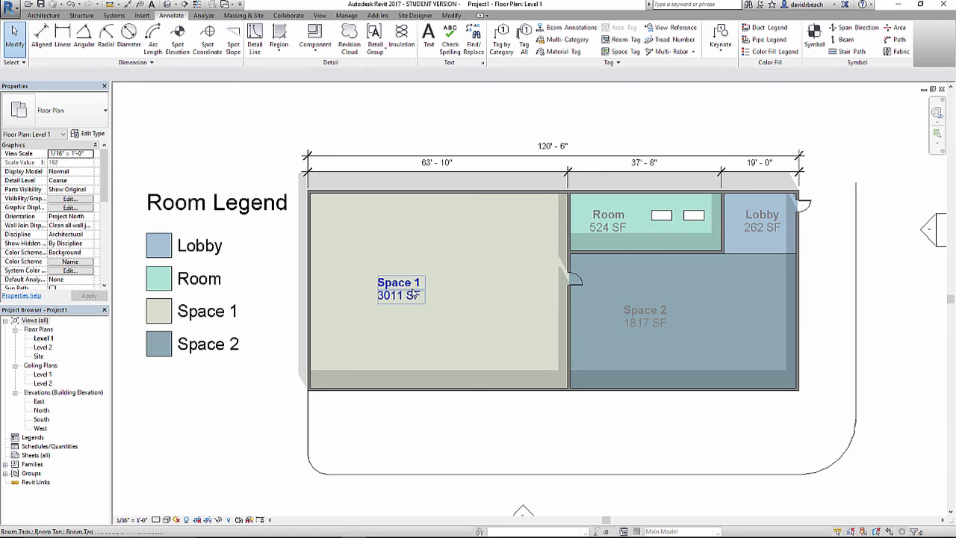
click(399, 293)
drag(398, 318, 432, 344)
click(222, 357)
click(348, 427)
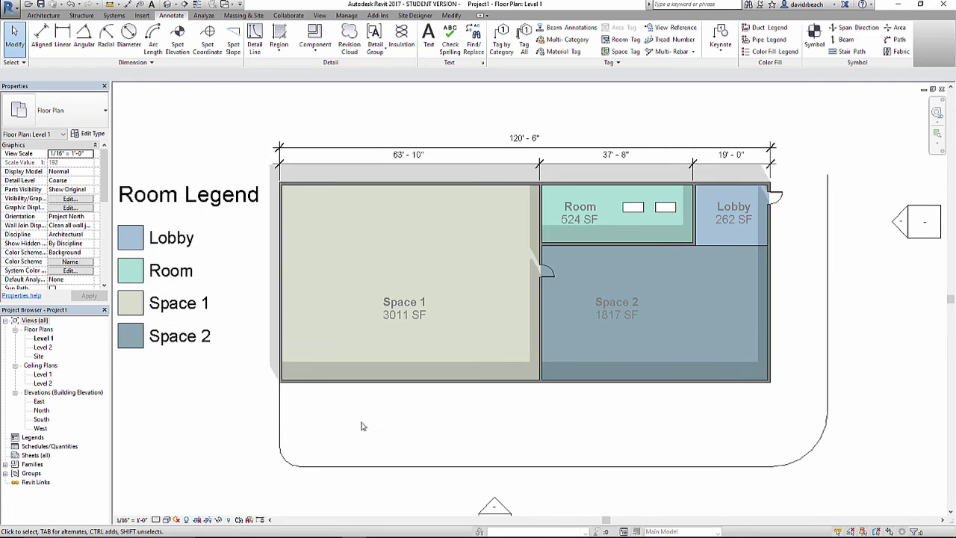
Step: Enable sketchy lines in the view's Graphic Display Options with jitter 2 and extension 2, and apply them
scroll(340, 311, up, 2)
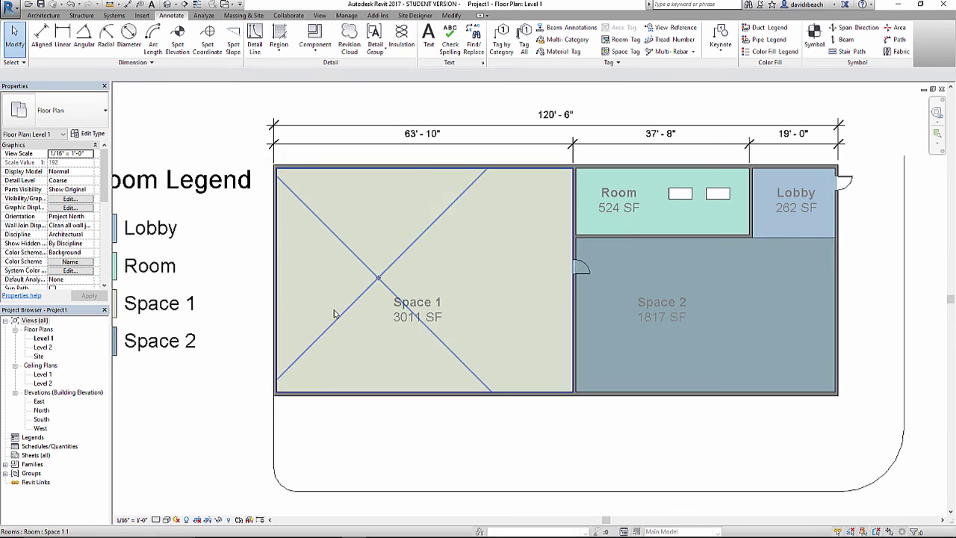
scroll(229, 382, down, 3)
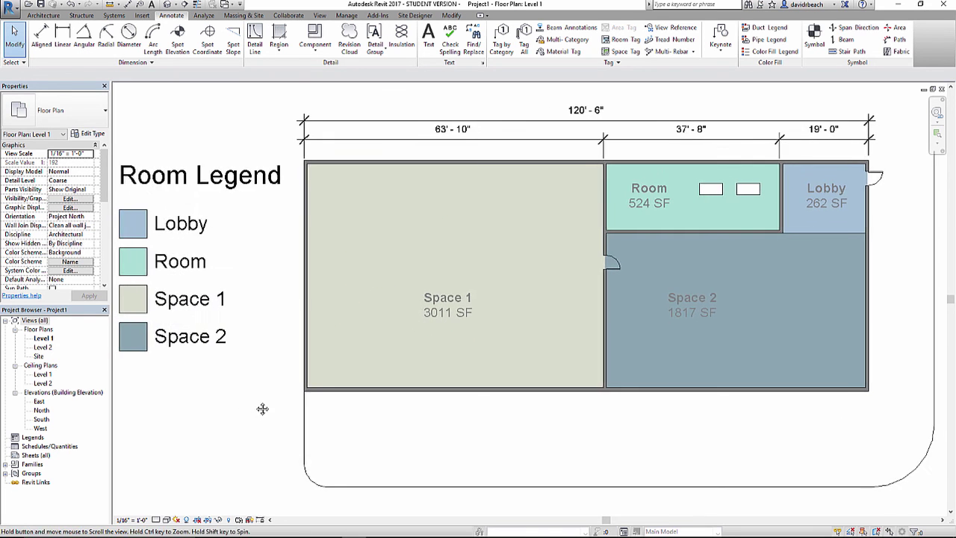
middle_drag(261, 406, 314, 412)
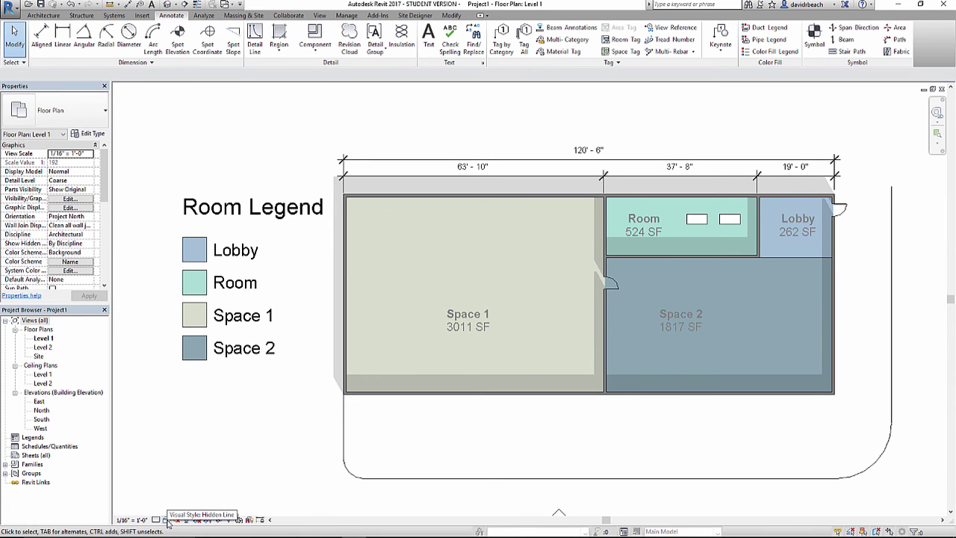
middle_drag(314, 441, 307, 435)
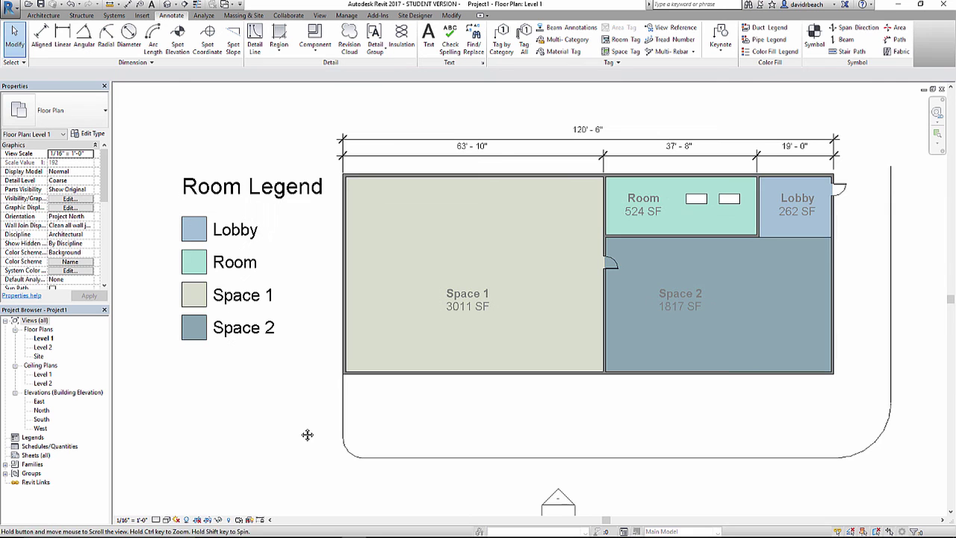
click(166, 519)
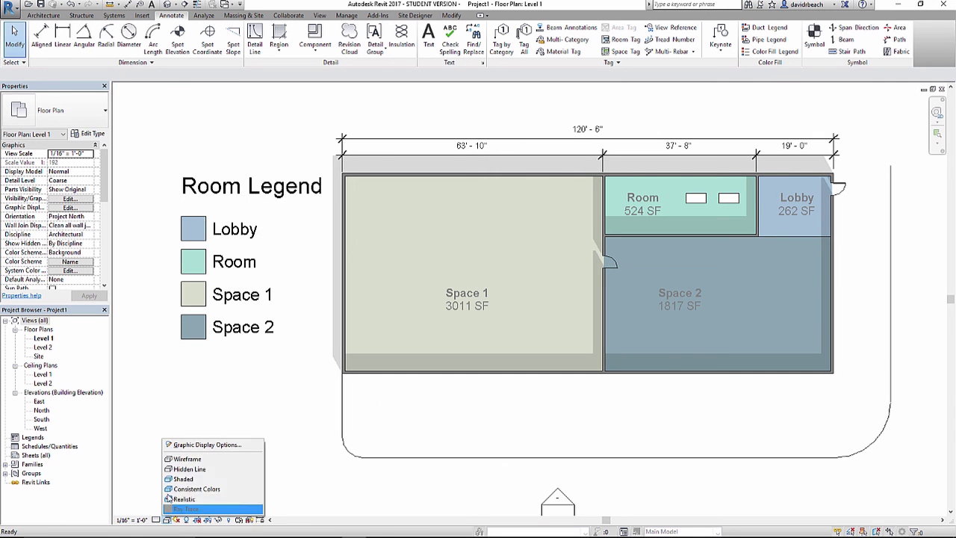
click(198, 446)
drag(163, 84, 224, 161)
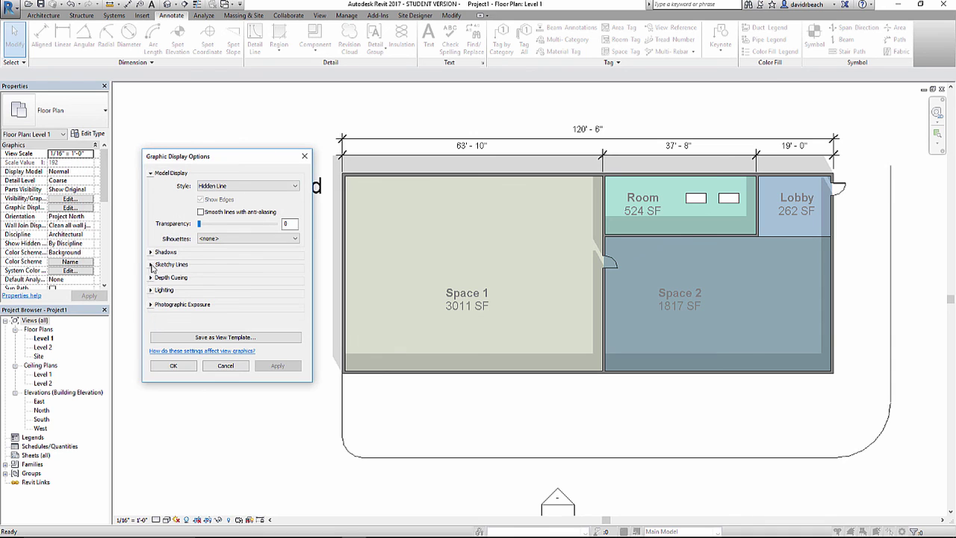
click(151, 265)
click(202, 277)
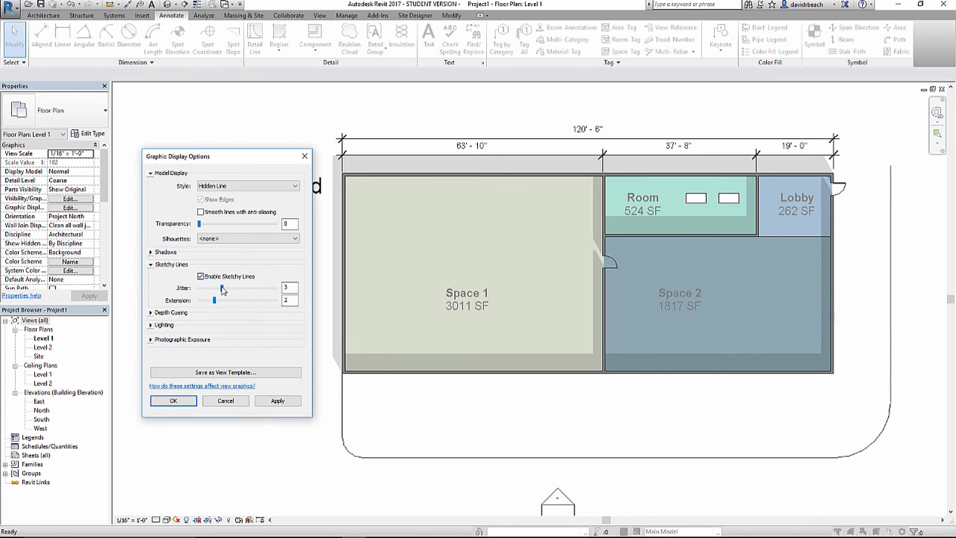
click(279, 404)
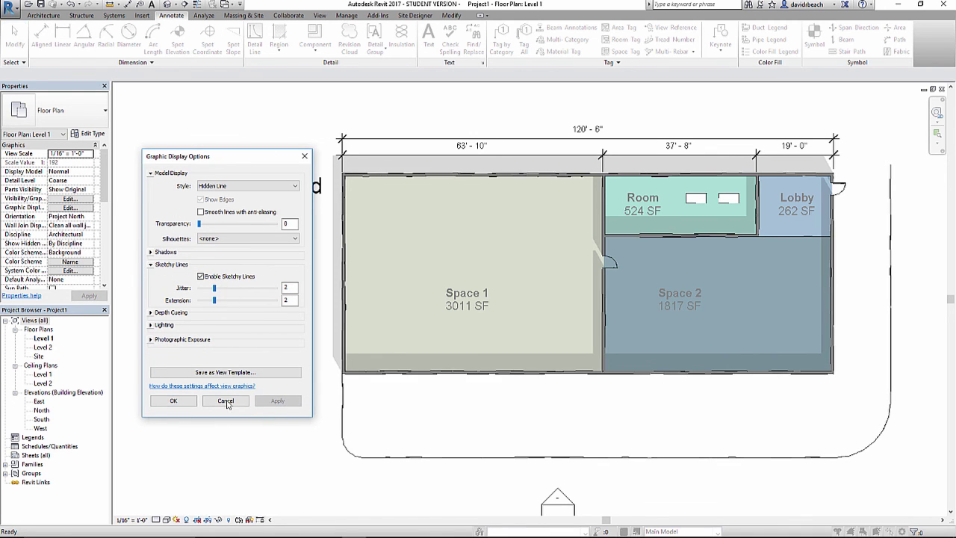
Step: Accept the graphic display options and inspect the sketchy wall lines at the building's southwest corner
click(175, 401)
scroll(327, 384, up, 6)
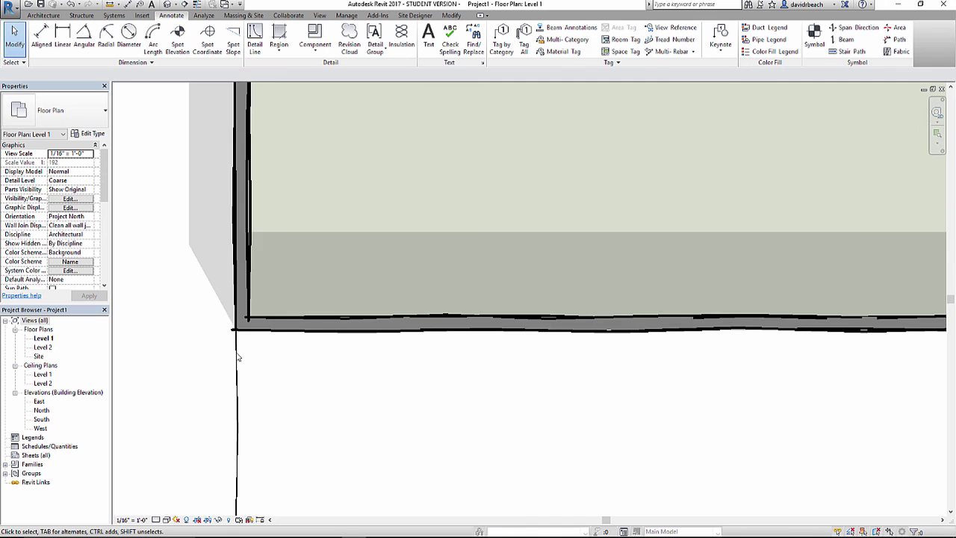
scroll(441, 391, down, 6)
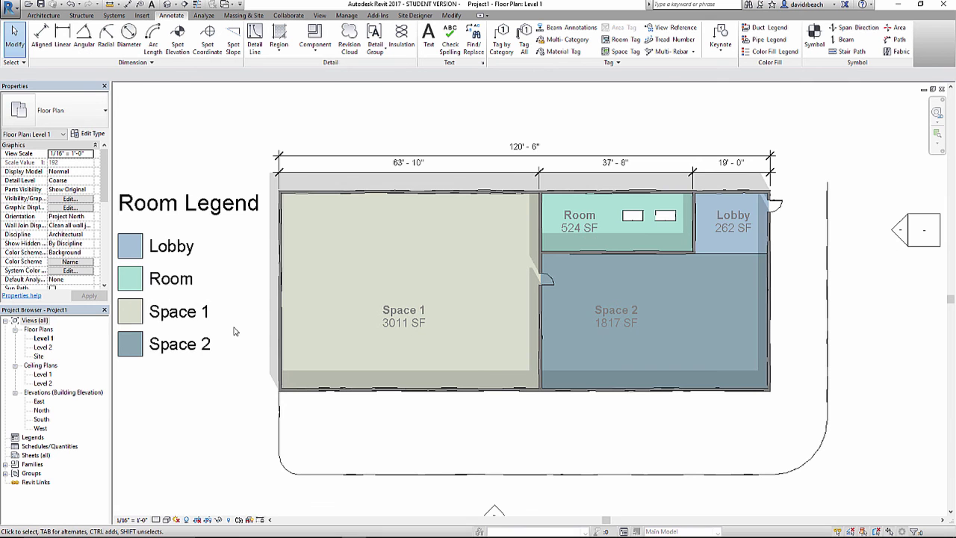
Step: Examine the sketchy lines at the Lobby and Space 2 boundary and east wall, and review the whole plan with its legend
scroll(762, 350, up, 5)
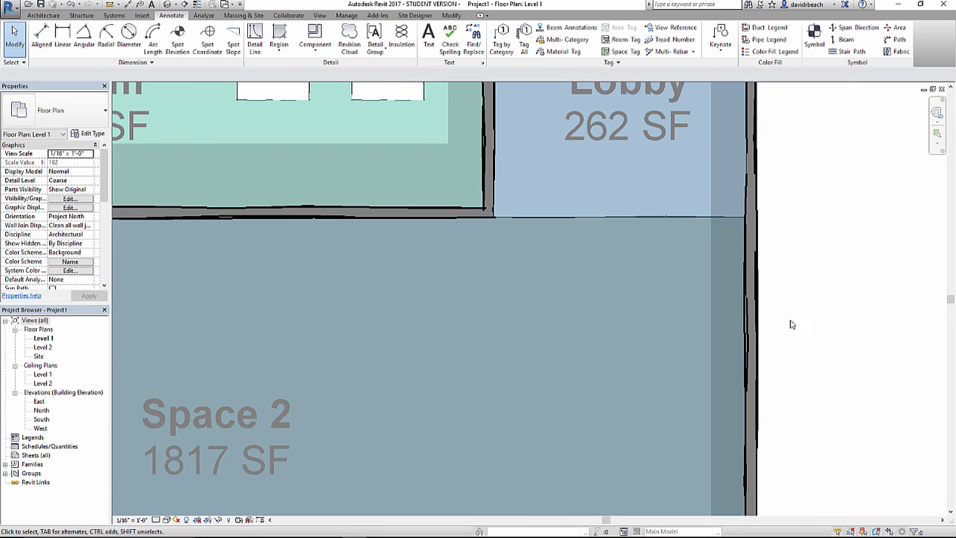
scroll(568, 227, down, 2)
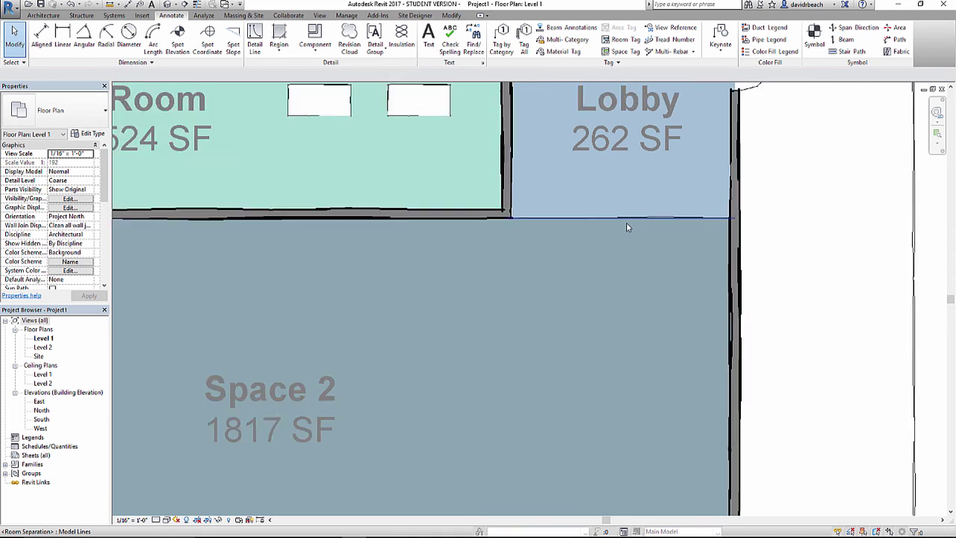
scroll(576, 213, down, 3)
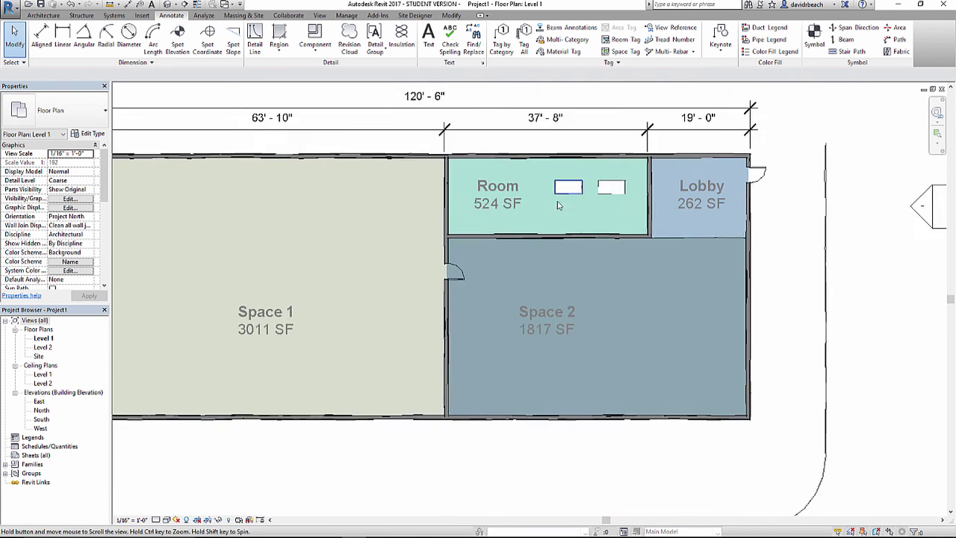
scroll(575, 213, down, 2)
scroll(561, 320, up, 1)
scroll(566, 321, down, 1)
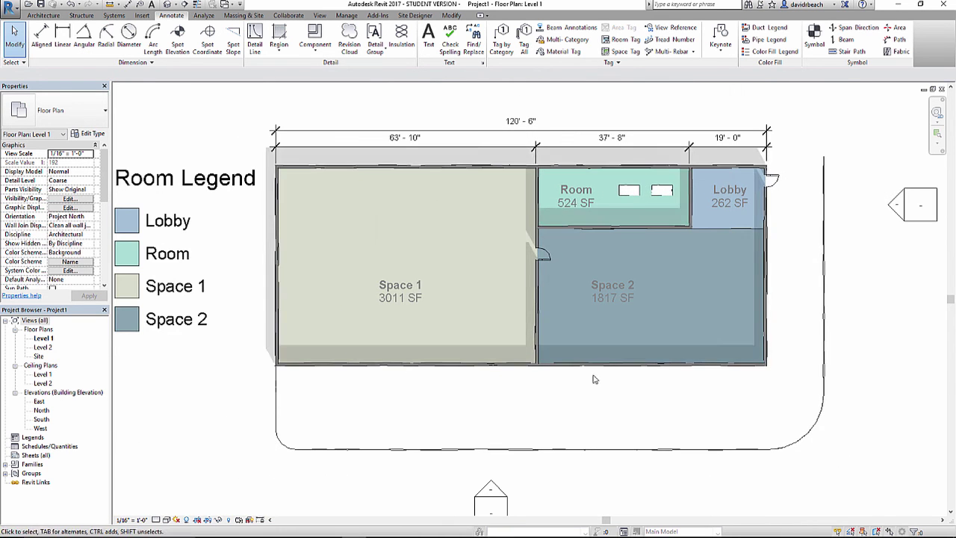
middle_drag(595, 382, 609, 383)
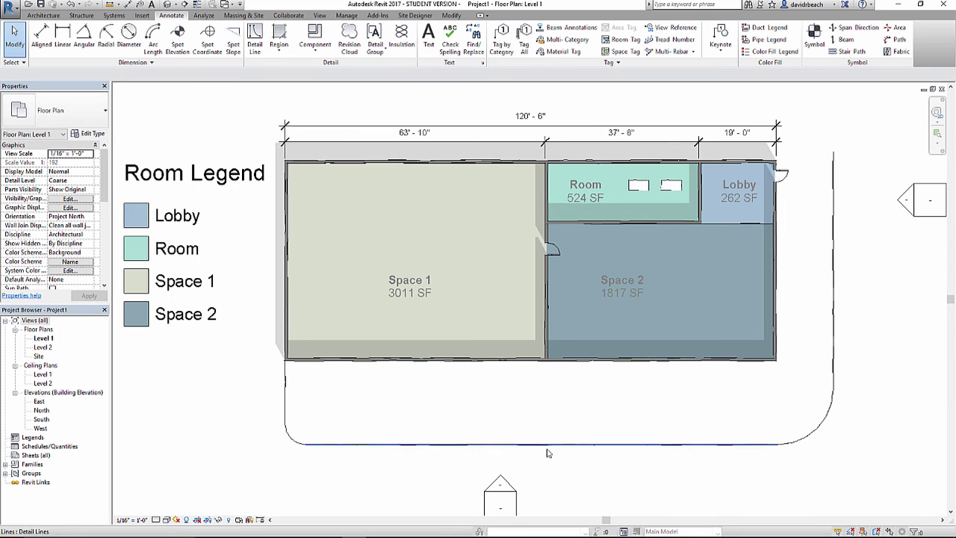
scroll(550, 449, down, 2)
mouse_move(583, 425)
middle_down()
mouse_move(595, 422)
mouse_move(543, 404)
middle_up()
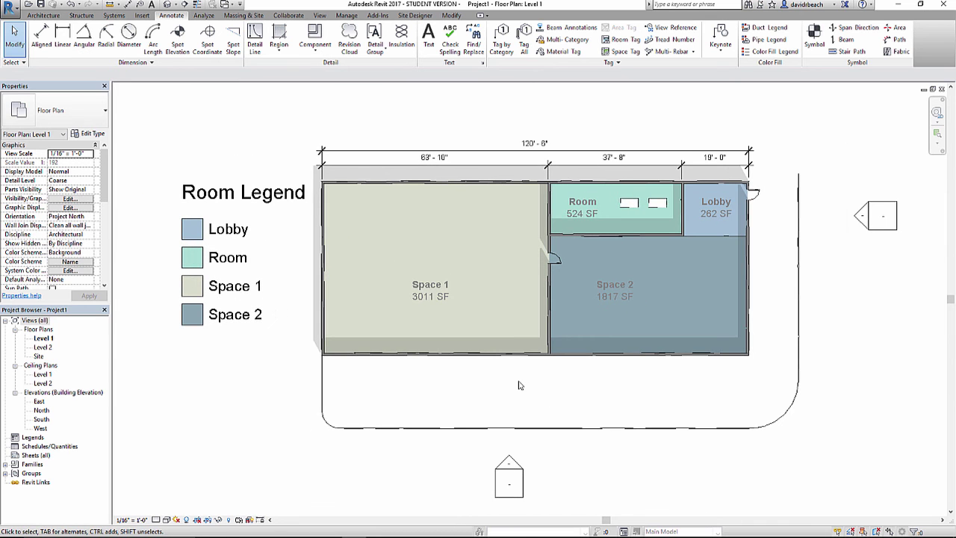